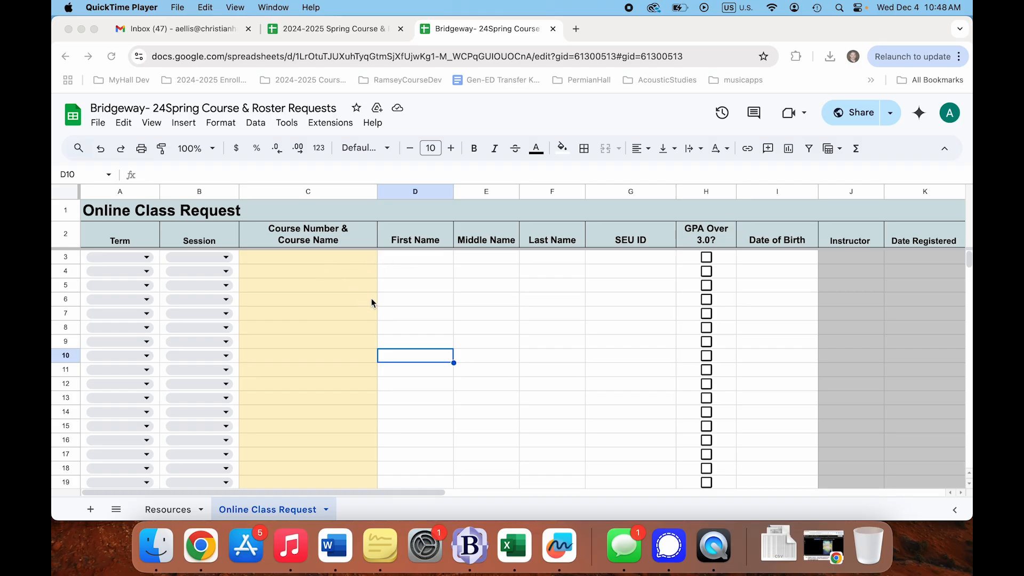
# - Scroll the request sheet and select row 3's first name cell
pyautogui.scroll(-1, 321, 379)
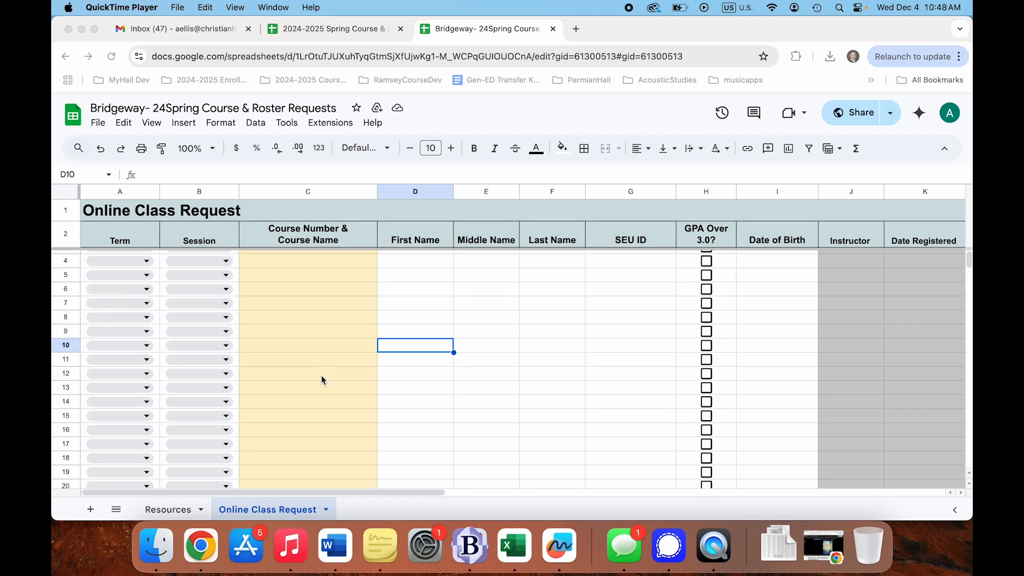
pyautogui.scroll(1, 321, 376)
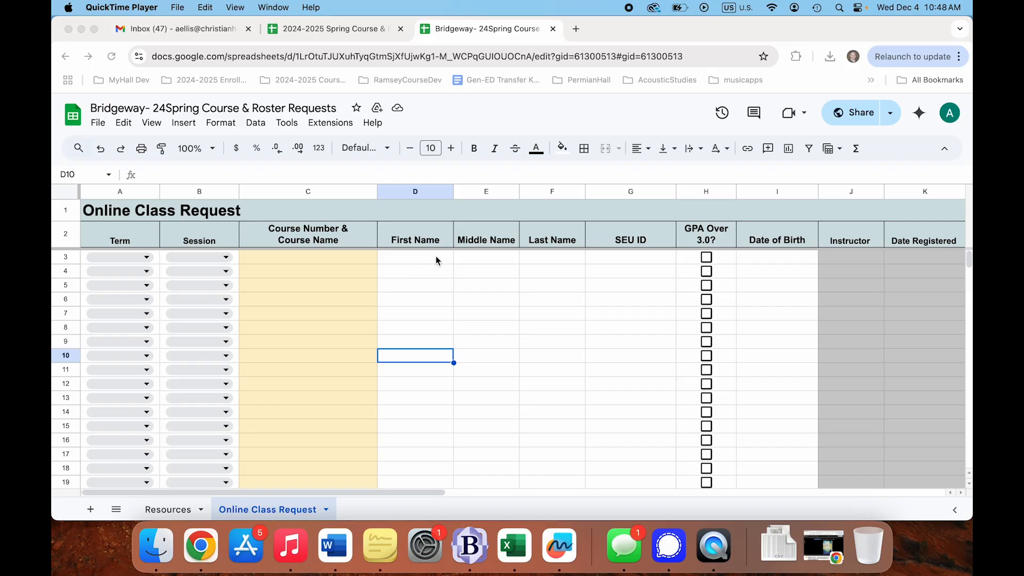
pyautogui.click(423, 261)
pyautogui.click(431, 259)
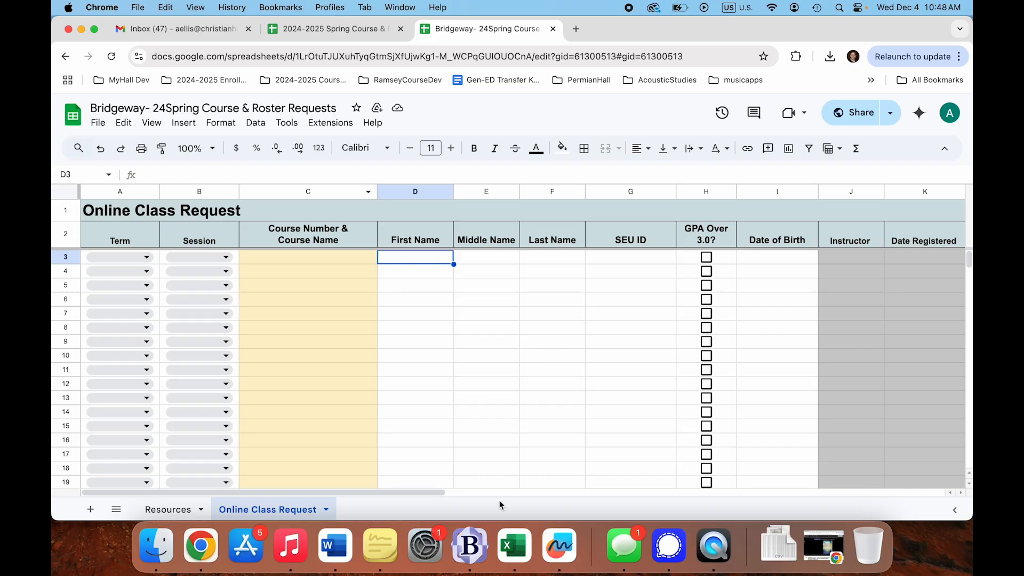
pyautogui.click(462, 385)
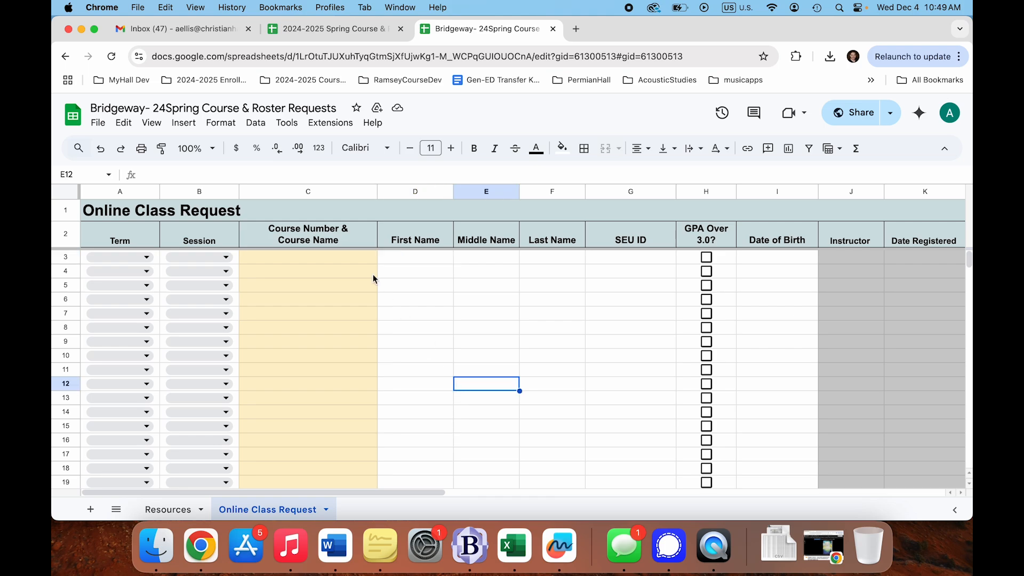
pyautogui.click(403, 258)
# - On the Resources sheet, step across the Enrollment Issues and Roster Questions contact rows
pyautogui.click(168, 509)
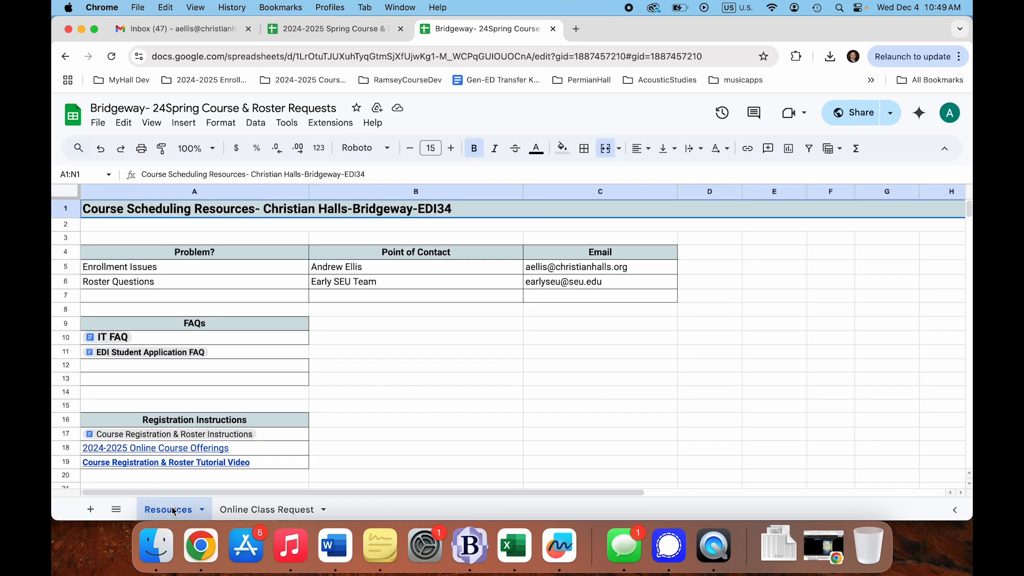
pyautogui.click(230, 266)
pyautogui.press('Right')
pyautogui.press('Right')
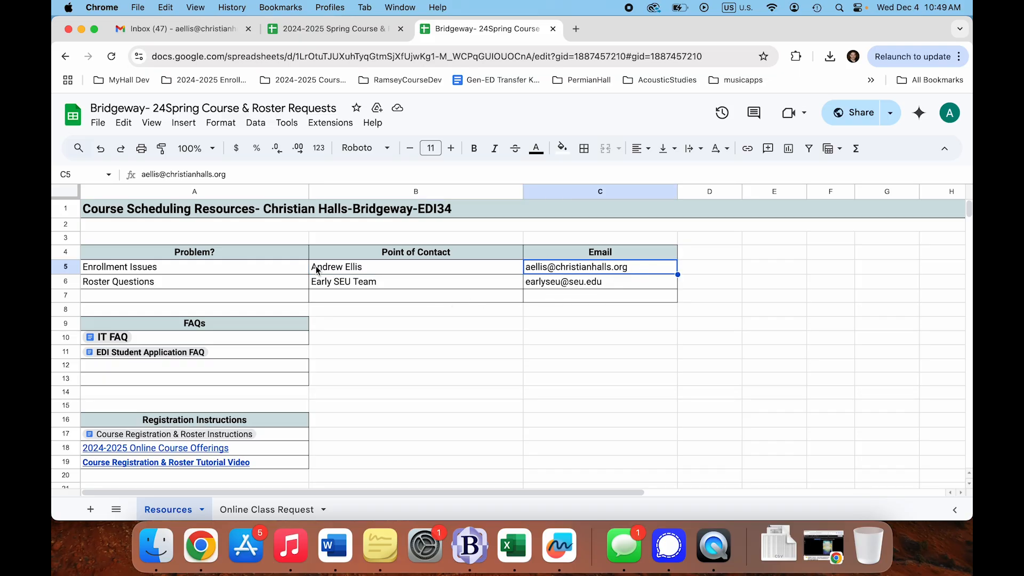
pyautogui.click(244, 287)
pyautogui.press('Right')
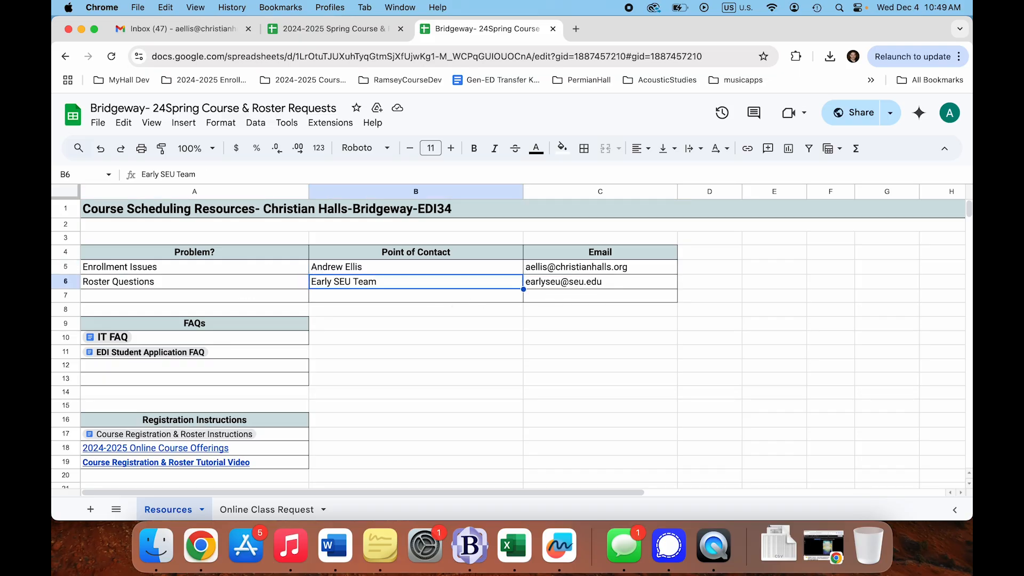
pyautogui.press('Right')
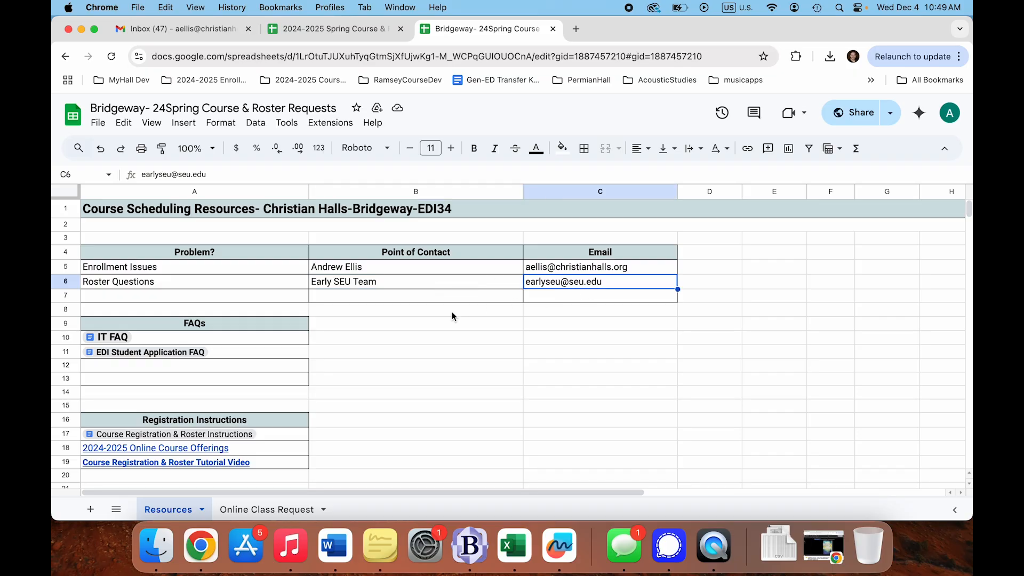
# - Scroll through the FAQ, Student Resources and Calendar Resources links, dismissing a link preview
pyautogui.scroll(-3, 453, 312)
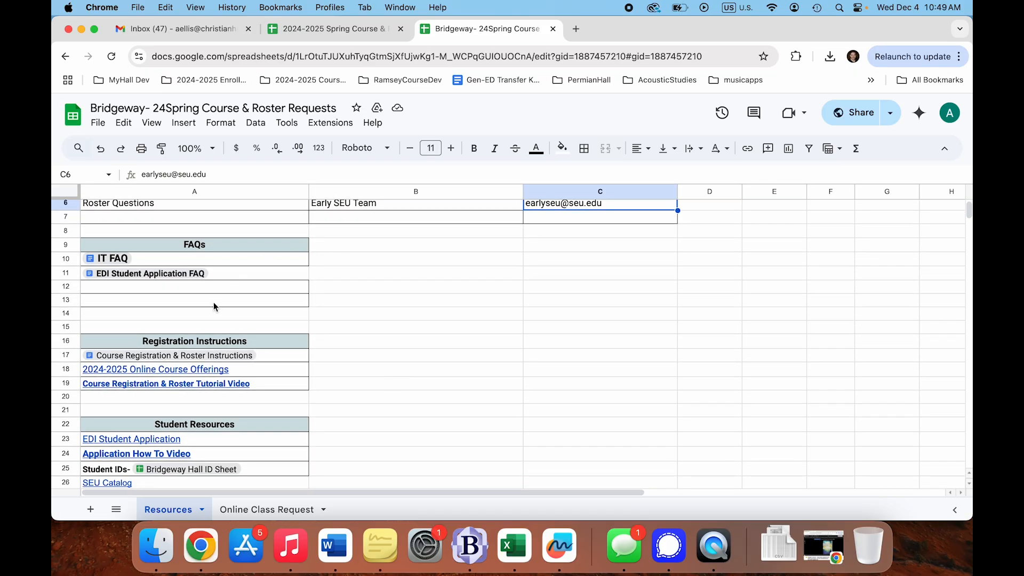
pyautogui.scroll(-1, 213, 302)
pyautogui.moveTo(161, 252)
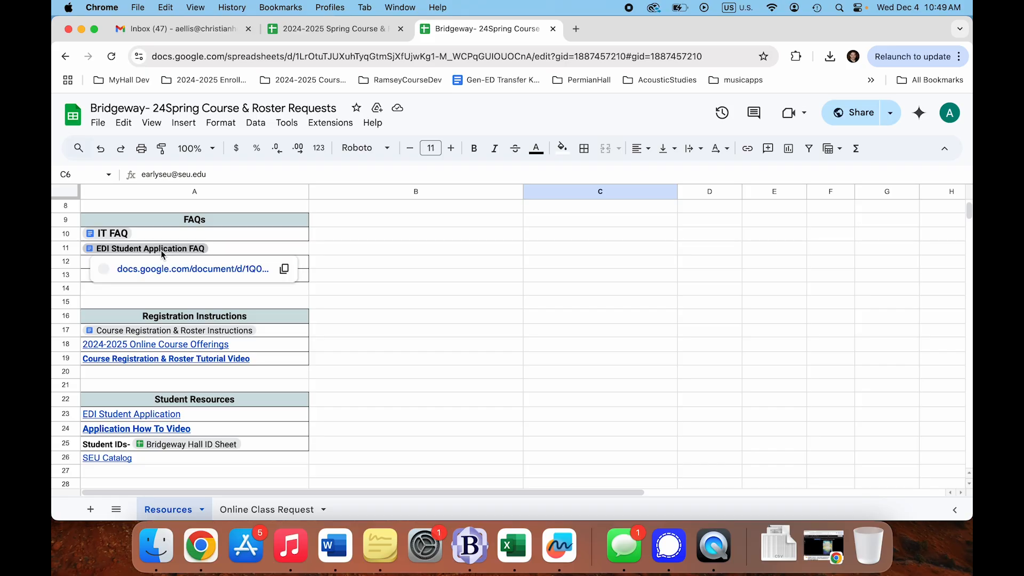
pyautogui.scroll(-3, 368, 265)
pyautogui.moveTo(235, 281)
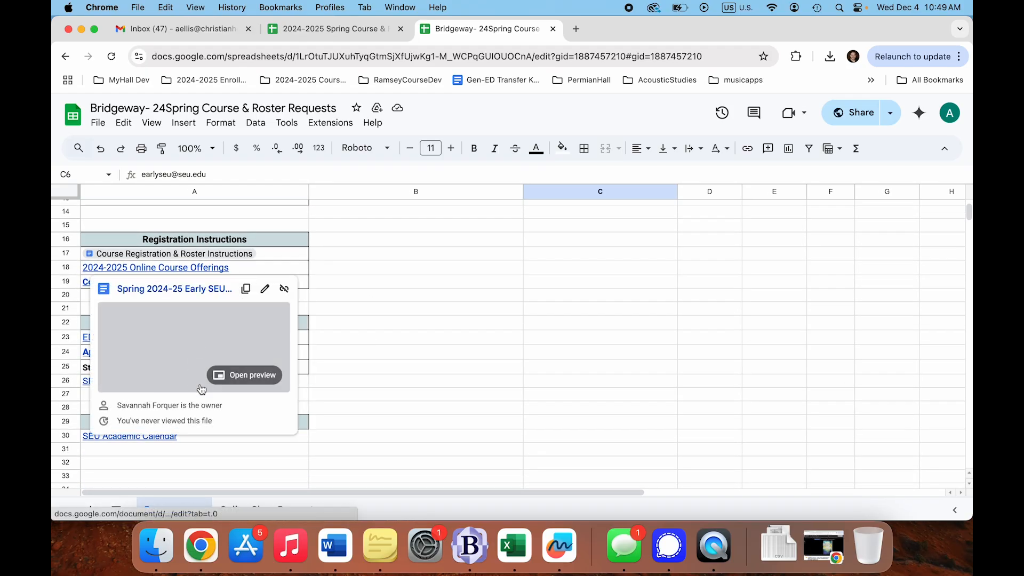
pyautogui.scroll(-3, 369, 378)
pyautogui.click(368, 361)
pyautogui.scroll(2, 373, 360)
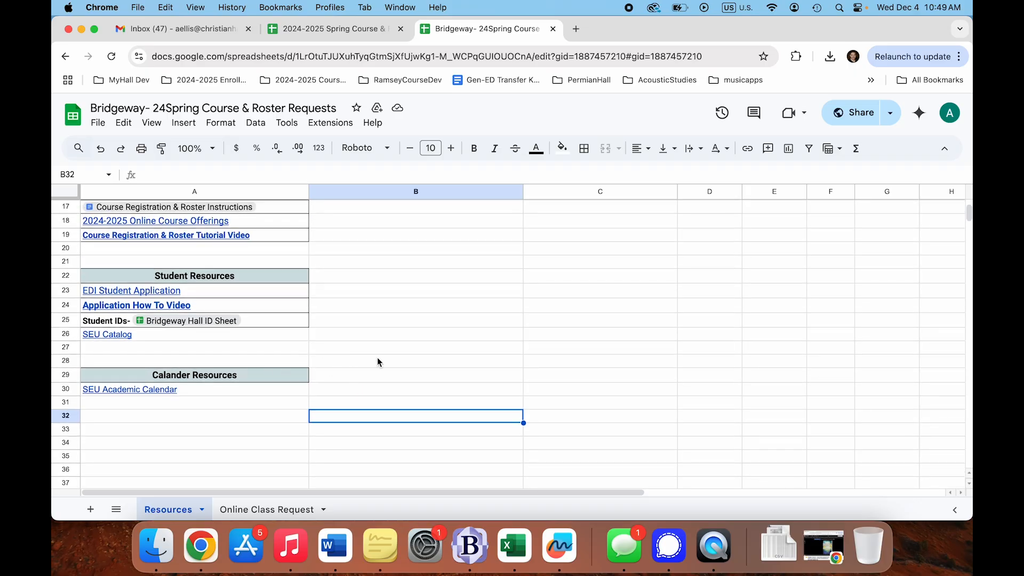
pyautogui.scroll(5, 377, 362)
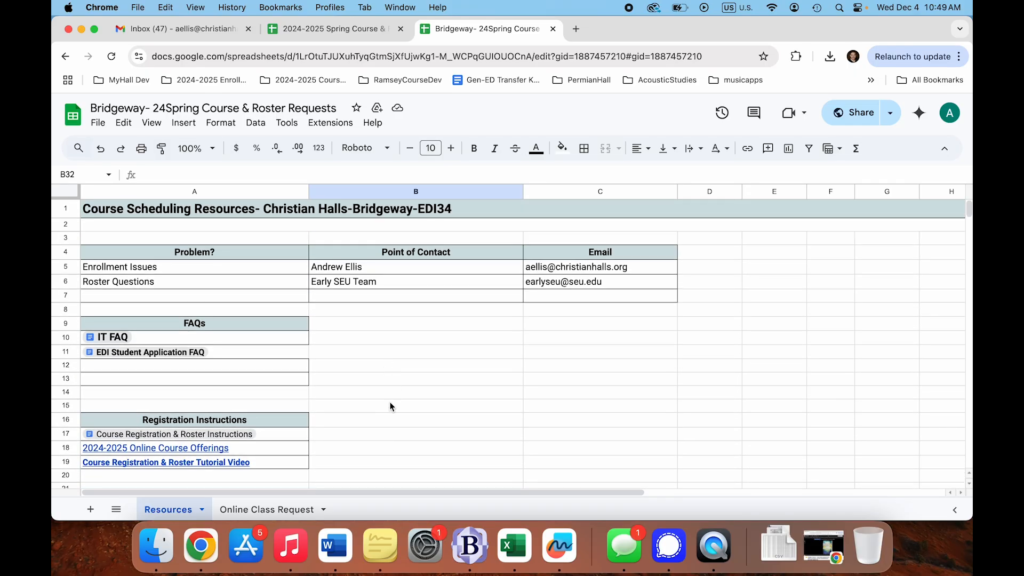
# - On the Online Class Request sheet, enter the student's first, middle and last names in row 3
pyautogui.click(274, 510)
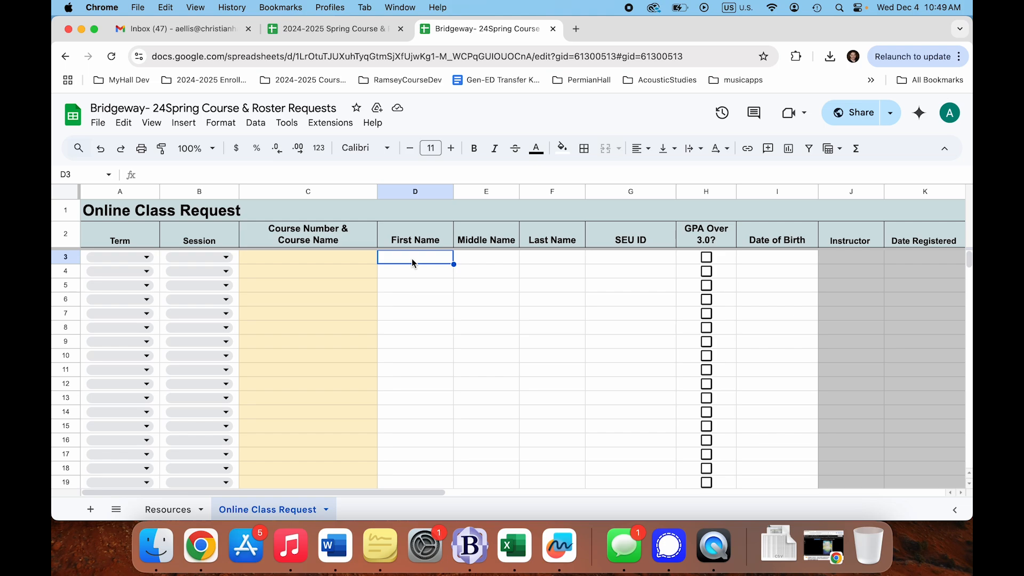
pyautogui.doubleClick(397, 261)
pyautogui.write('andrew')
pyautogui.press('BackSpace')
pyautogui.press('BackSpace')
pyautogui.press('BackSpace')
pyautogui.press('BackSpace')
pyautogui.press('BackSpace')
pyautogui.press('BackSpace')
pyautogui.press('Tab')
pyautogui.press('Tab')
pyautogui.press('Tab')
# - Enter course ENGL-1223 in row 3's course cell
pyautogui.press('Left')
pyautogui.press('Left')
pyautogui.press('Left')
pyautogui.press('Left')
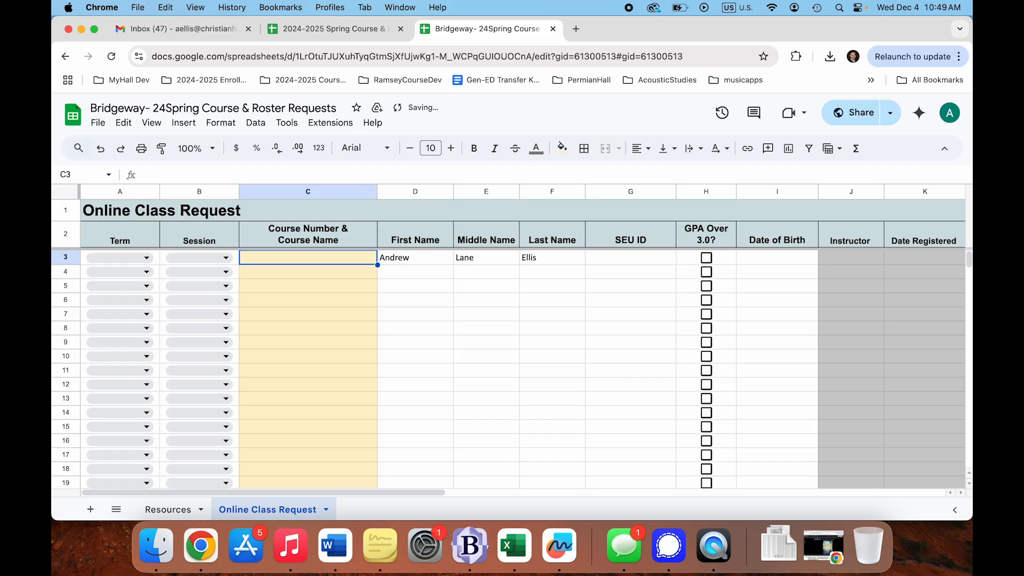
pyautogui.doubleClick(316, 259)
pyautogui.write('ENG')
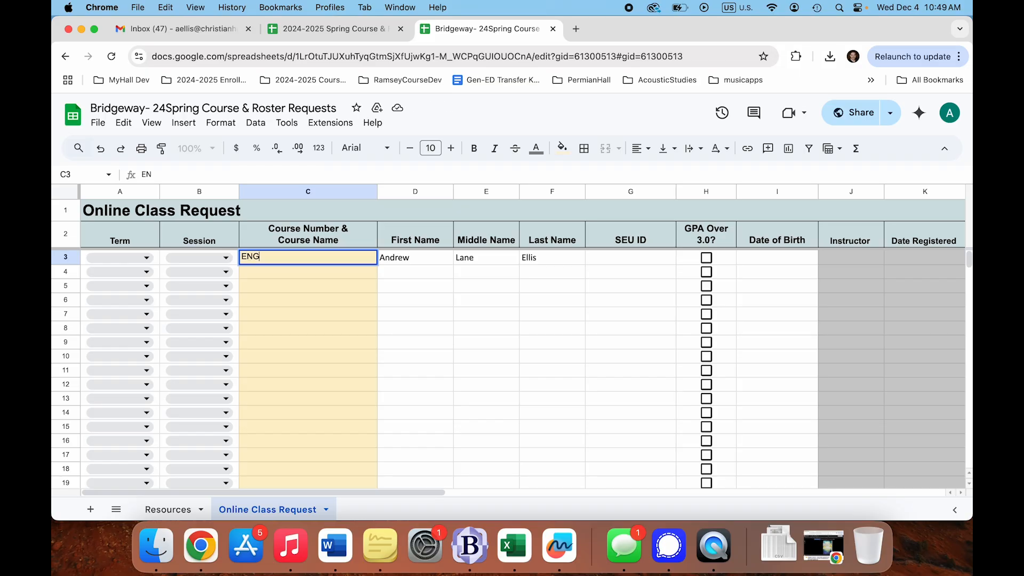
pyautogui.write('L-1223')
pyautogui.press('Return')
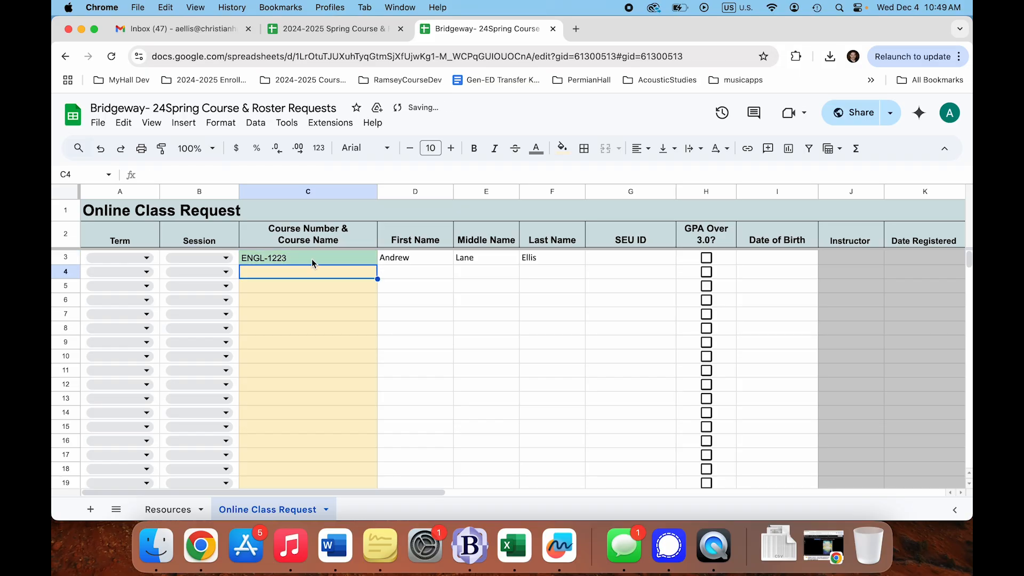
# - Set row 3's term to Spring, leaving the session unchosen
pyautogui.click(225, 258)
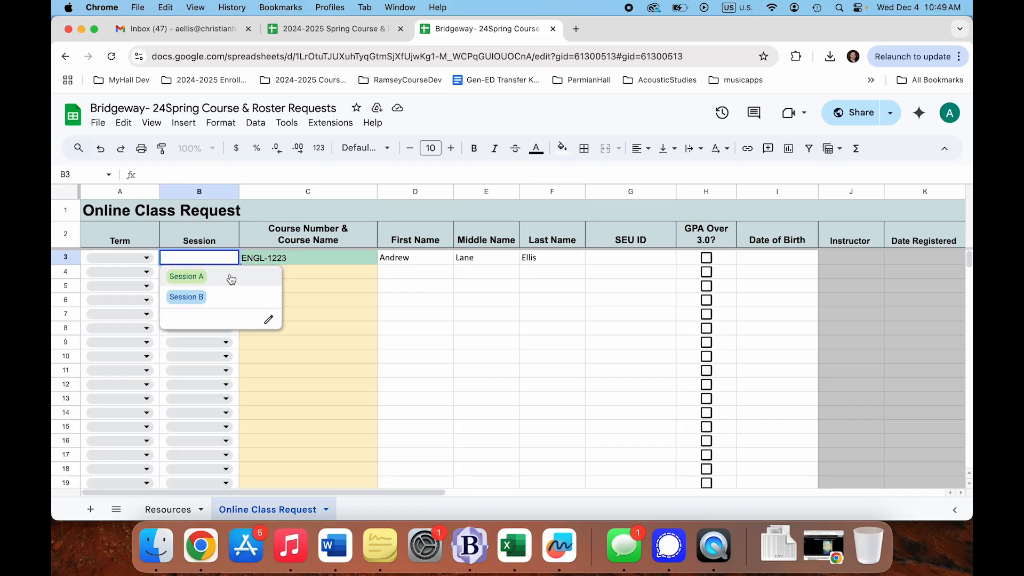
pyautogui.click(146, 261)
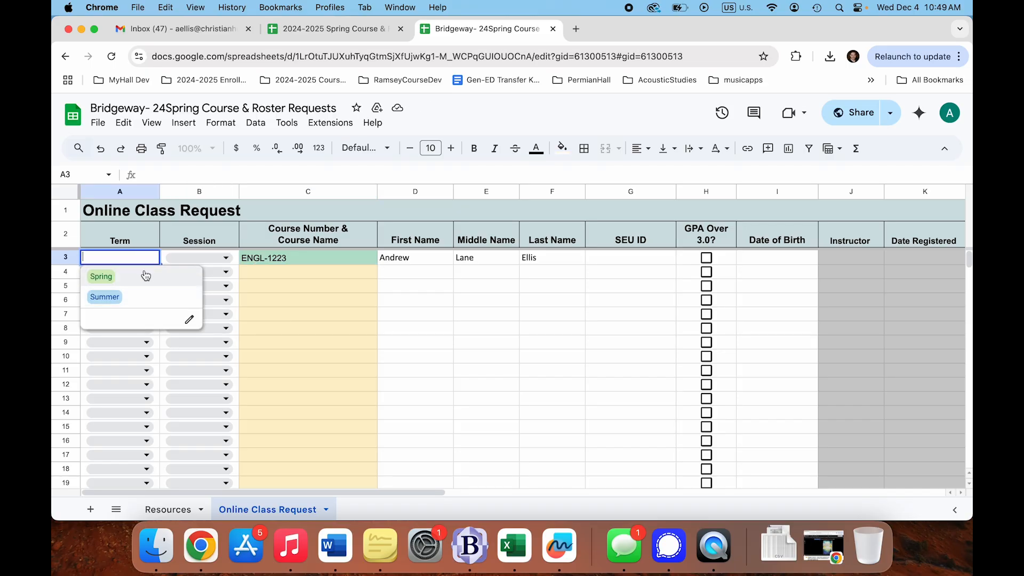
pyautogui.click(144, 276)
pyautogui.click(426, 272)
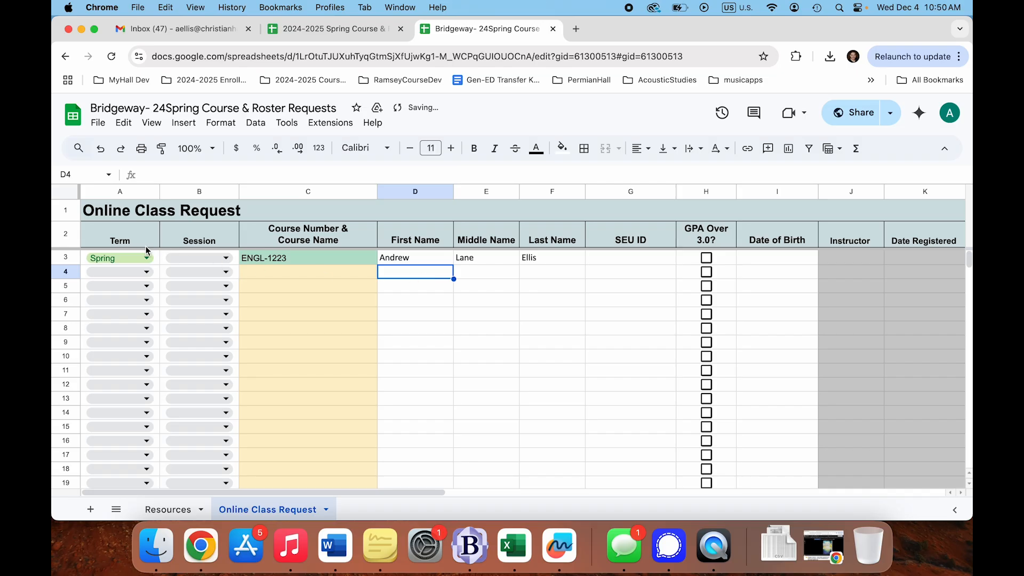
pyautogui.click(289, 263)
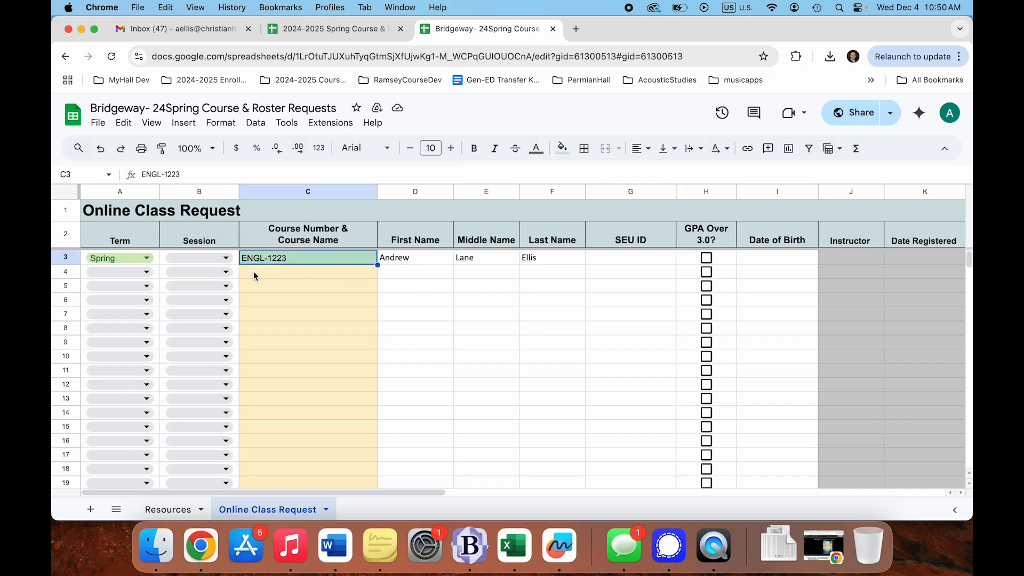
pyautogui.click(225, 258)
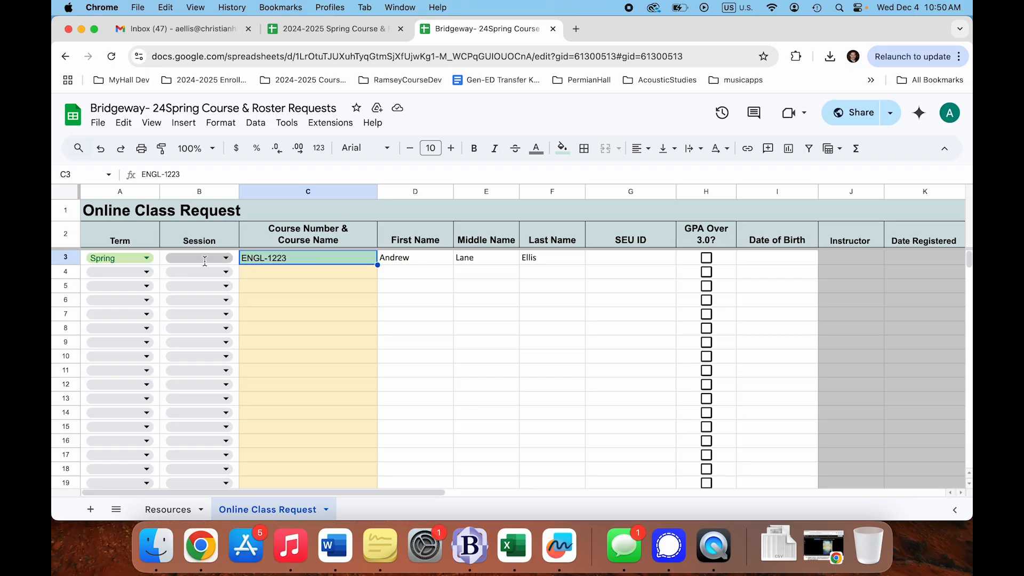
pyautogui.click(319, 261)
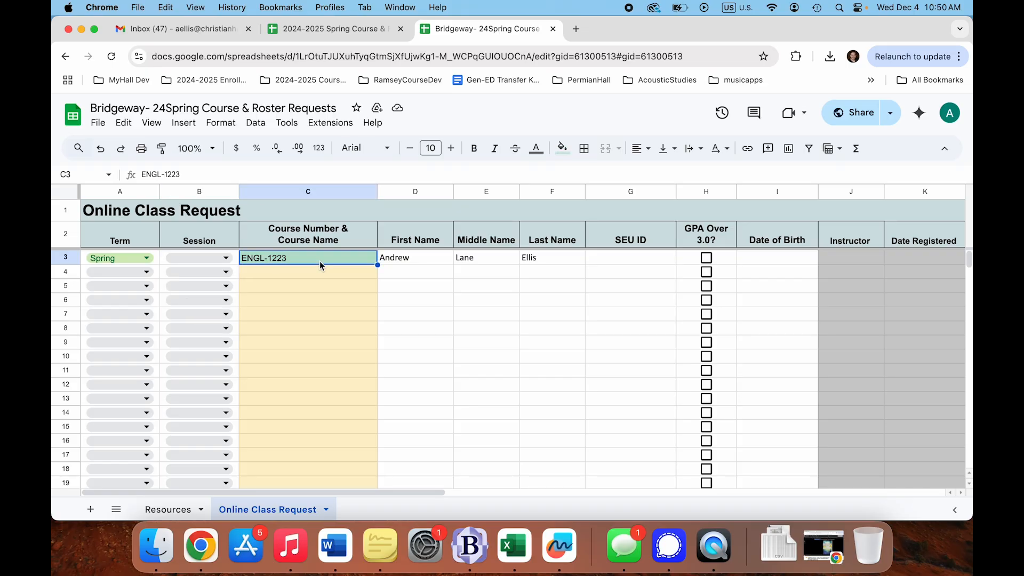
# - Look over row 3's name and empty SEU ID cells, selecting the name columns through row 17
pyautogui.click(555, 273)
pyautogui.click(617, 262)
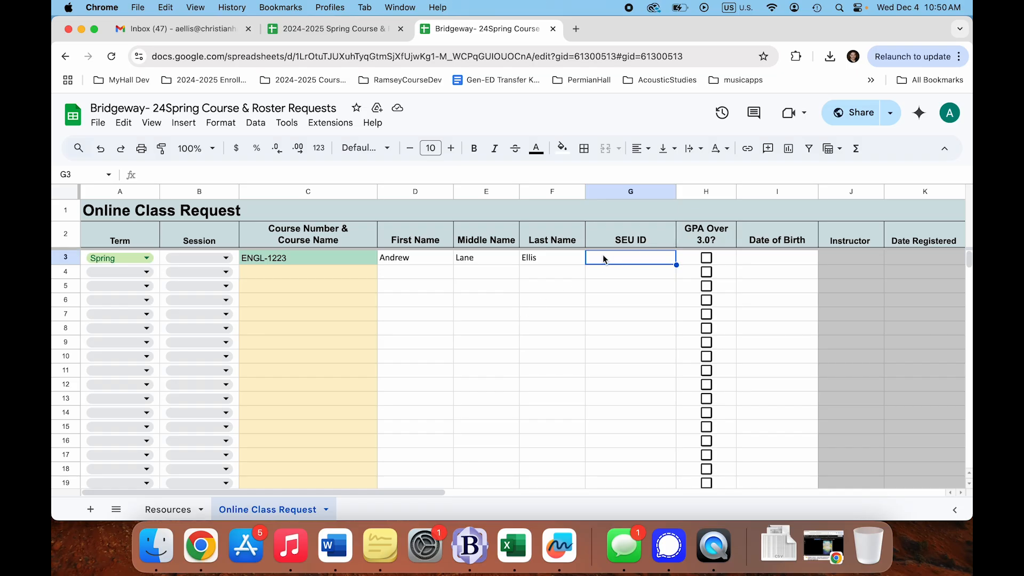
pyautogui.press('Left')
pyautogui.press('Left')
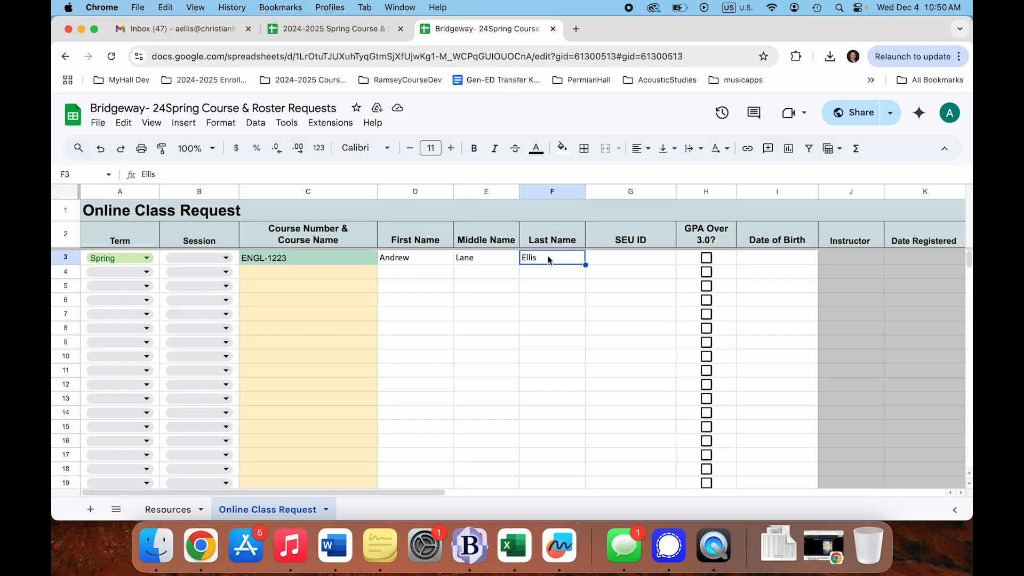
pyautogui.press('Right')
pyautogui.press('Right')
pyautogui.press('Left')
pyautogui.press('Left')
pyautogui.press('Left')
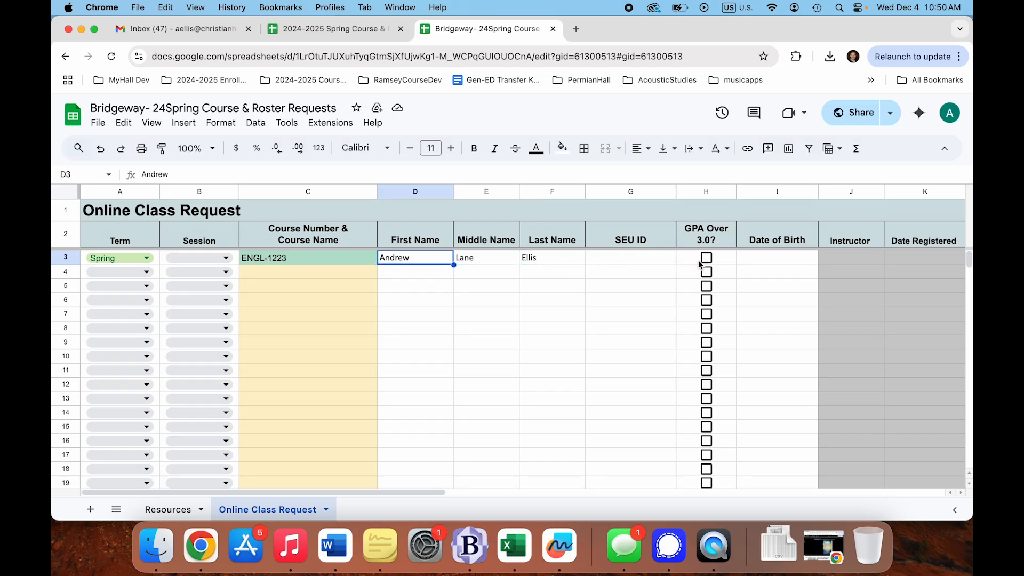
pyautogui.click(638, 261)
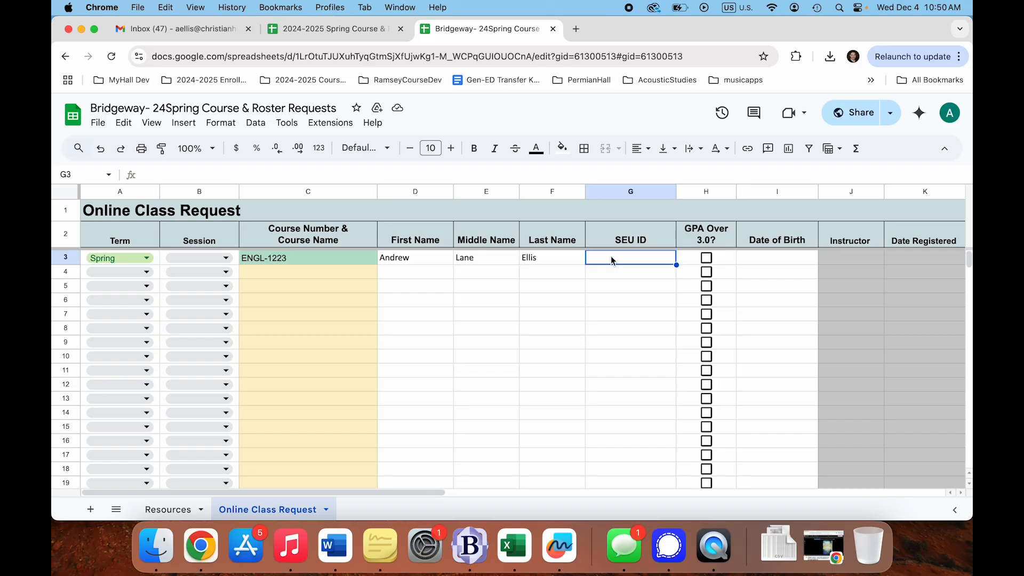
pyautogui.moveTo(528, 260); pyautogui.dragTo(411, 452)
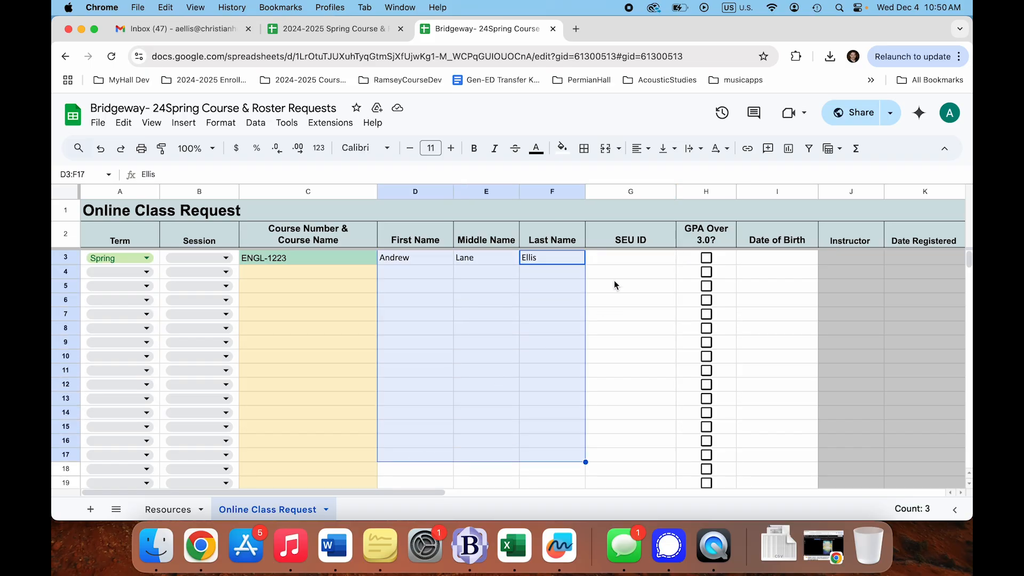
pyautogui.click(627, 259)
pyautogui.click(545, 277)
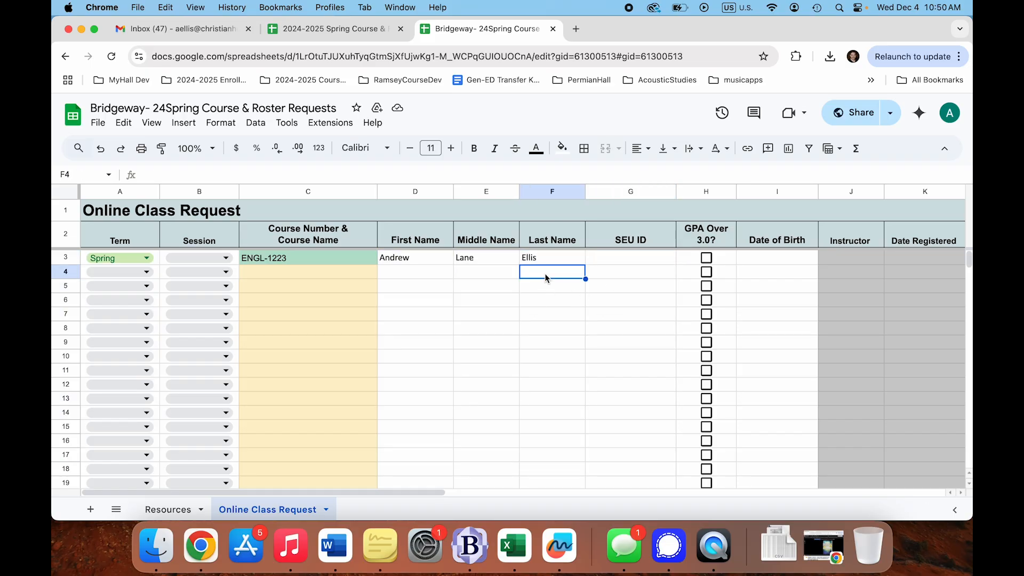
pyautogui.press('Left')
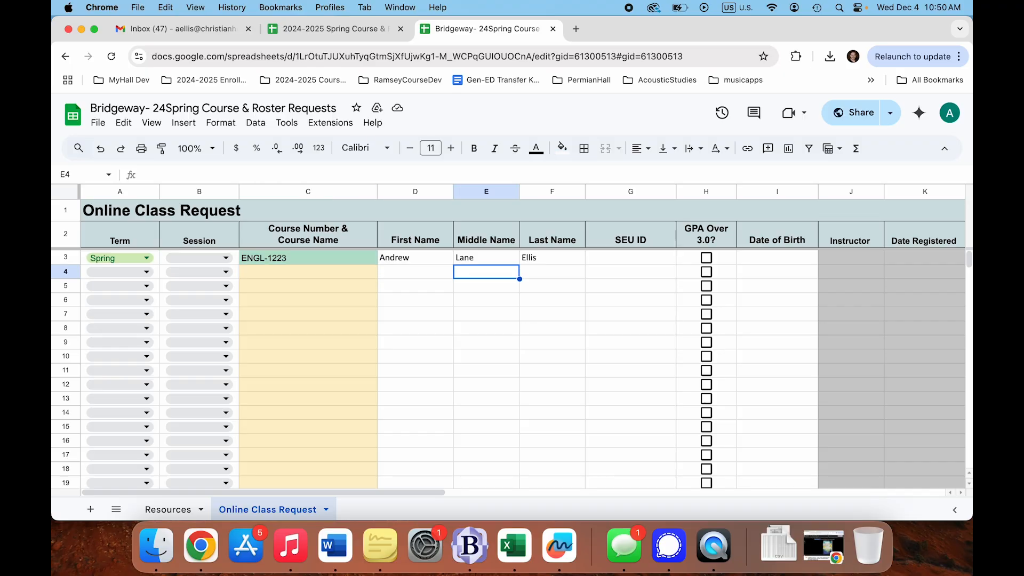
# - From Resources, open the EDI Student Application FAQ and try other accounts to gain access
pyautogui.click(166, 510)
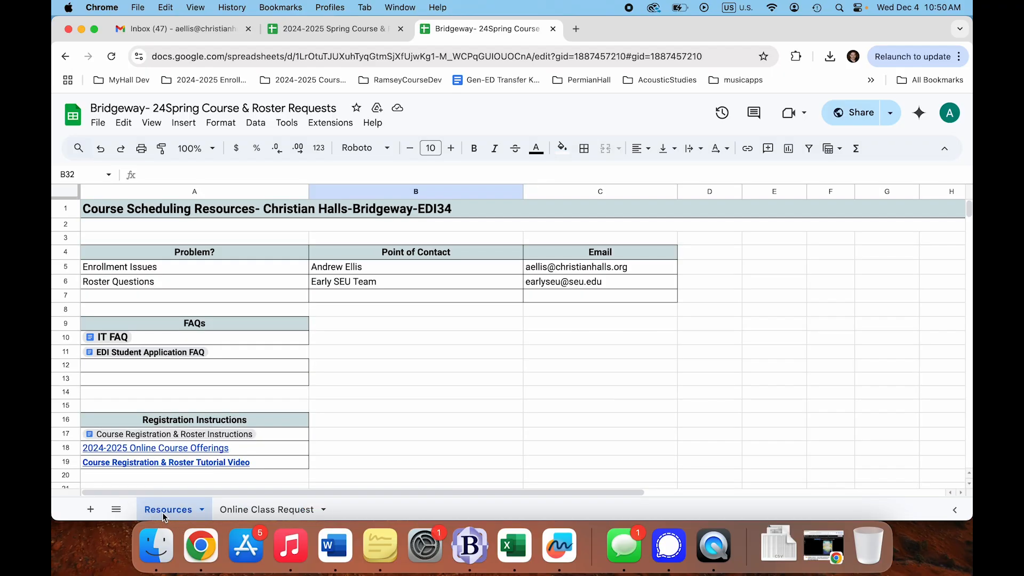
pyautogui.moveTo(155, 357)
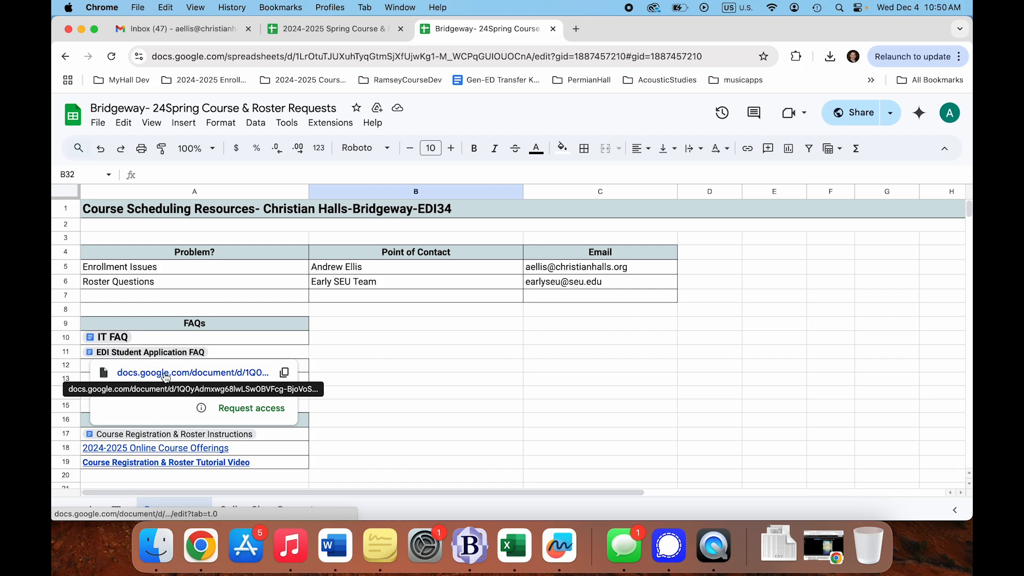
pyautogui.click(165, 375)
pyautogui.click(418, 434)
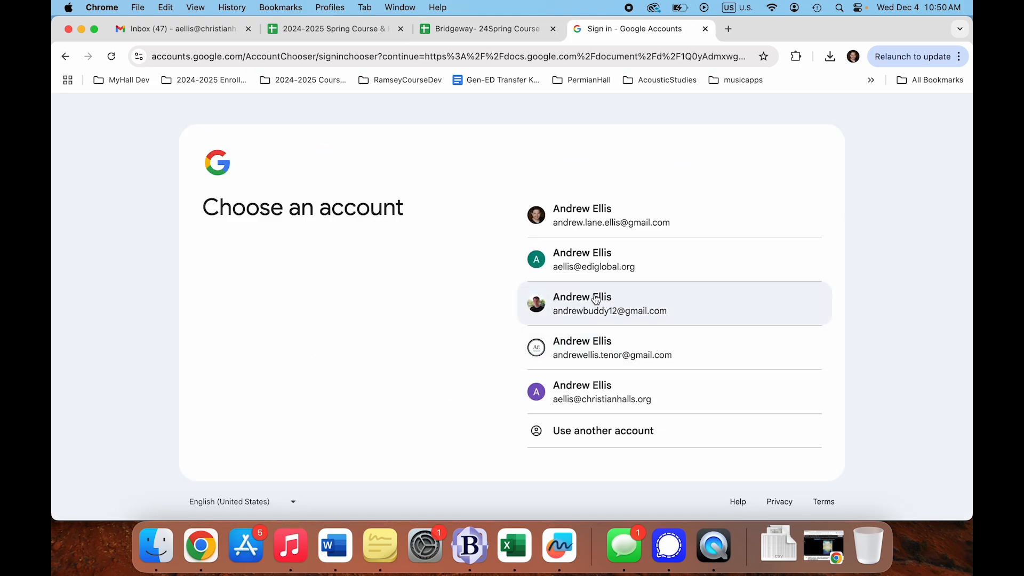
pyautogui.click(602, 397)
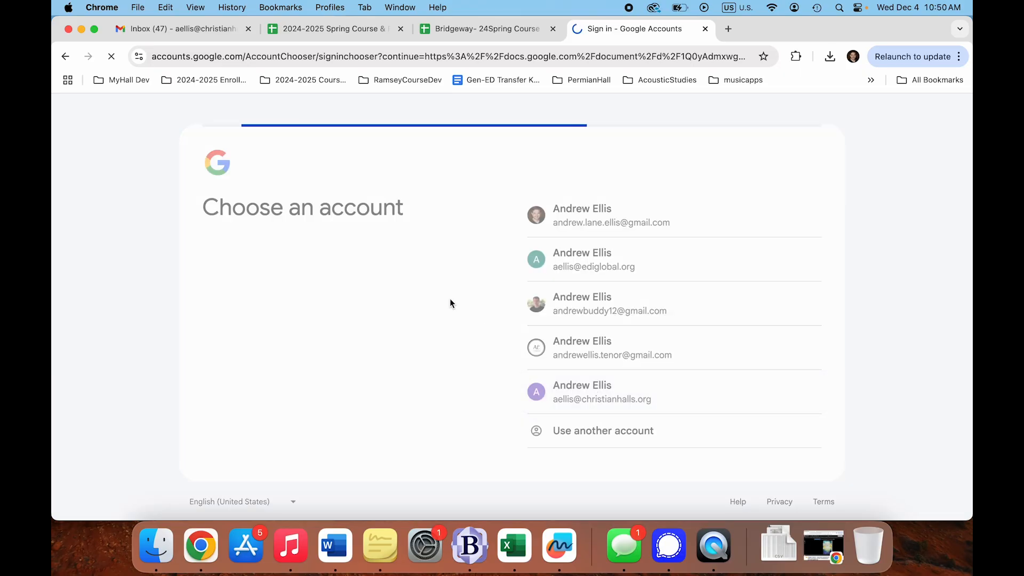
pyautogui.click(446, 430)
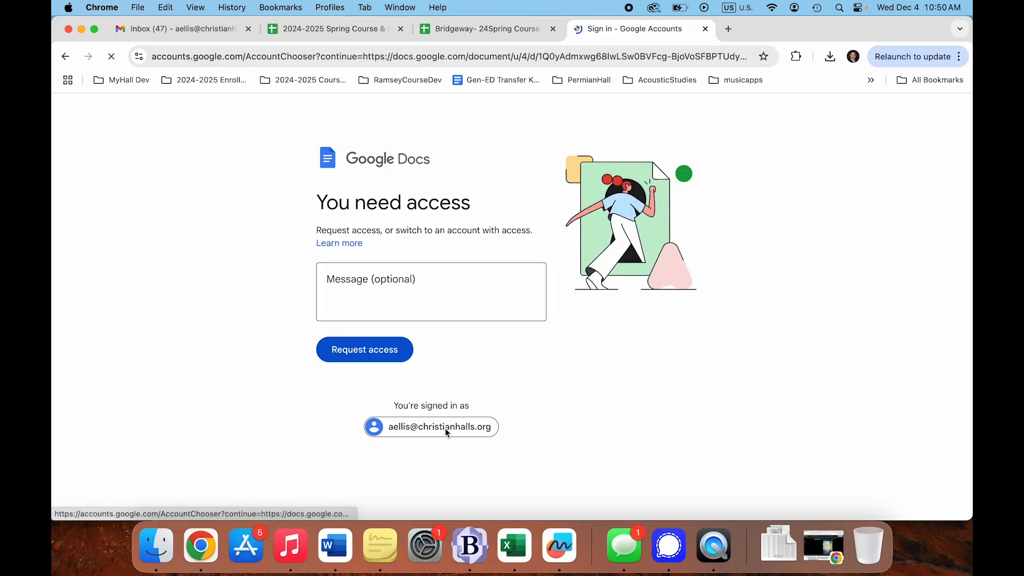
pyautogui.click(586, 261)
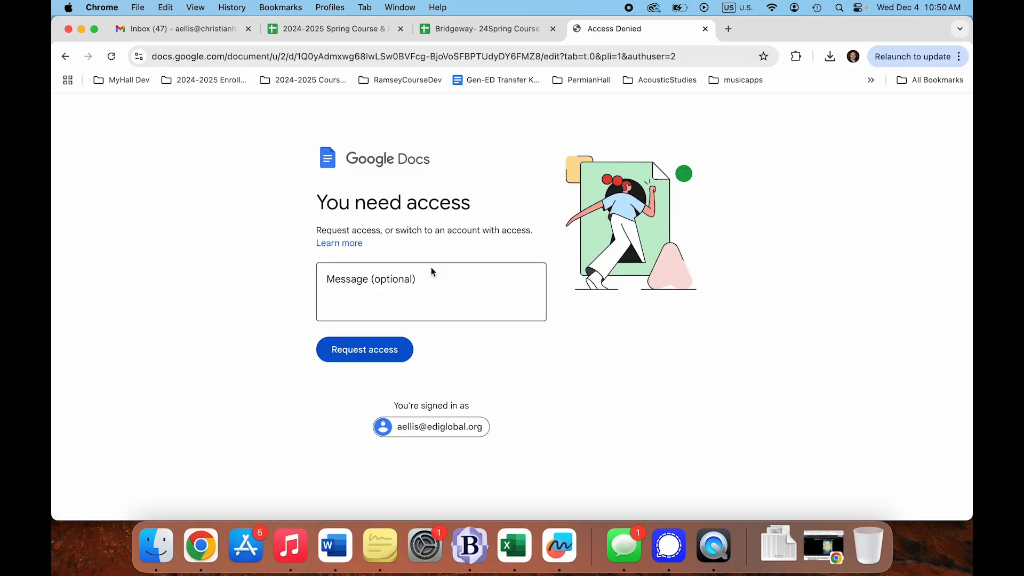
# - Back in the spreadsheet, glance over the Resources links and return to the Online Class Request sheet
pyautogui.click(510, 32)
pyautogui.click(396, 352)
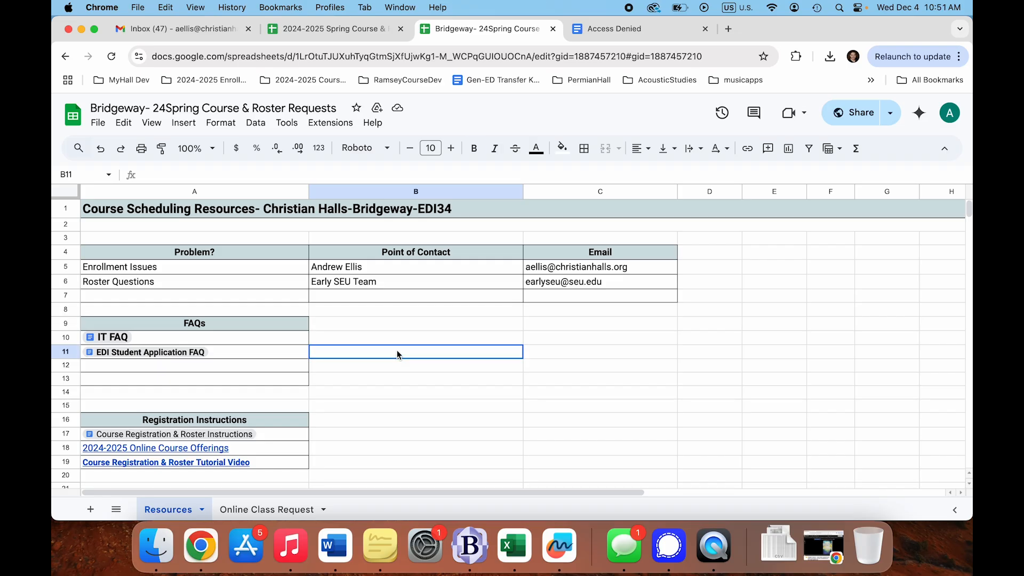
pyautogui.scroll(-2, 346, 406)
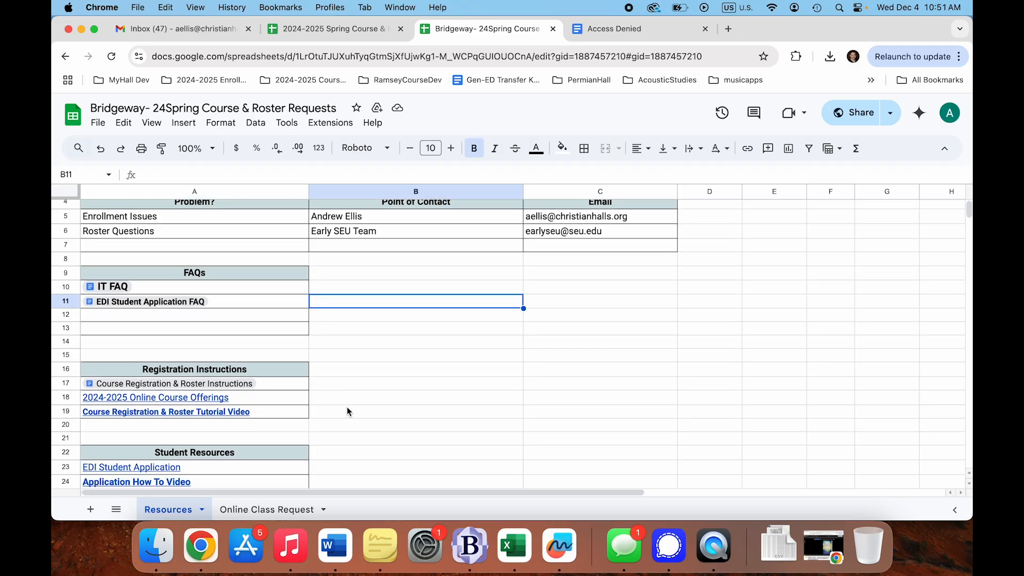
pyautogui.scroll(2, 347, 406)
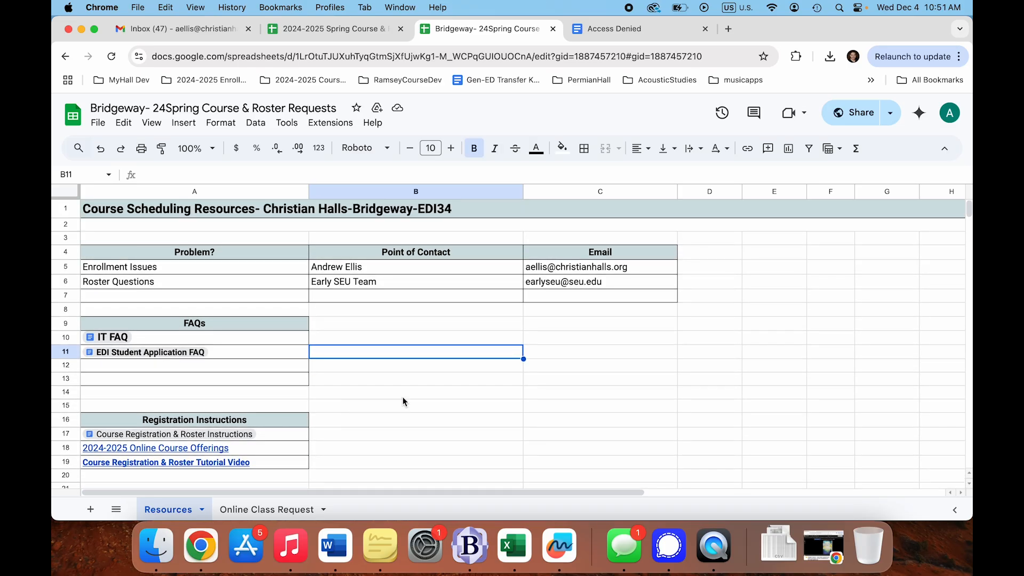
pyautogui.scroll(-3, 403, 401)
pyautogui.scroll(3, 402, 397)
pyautogui.click(258, 510)
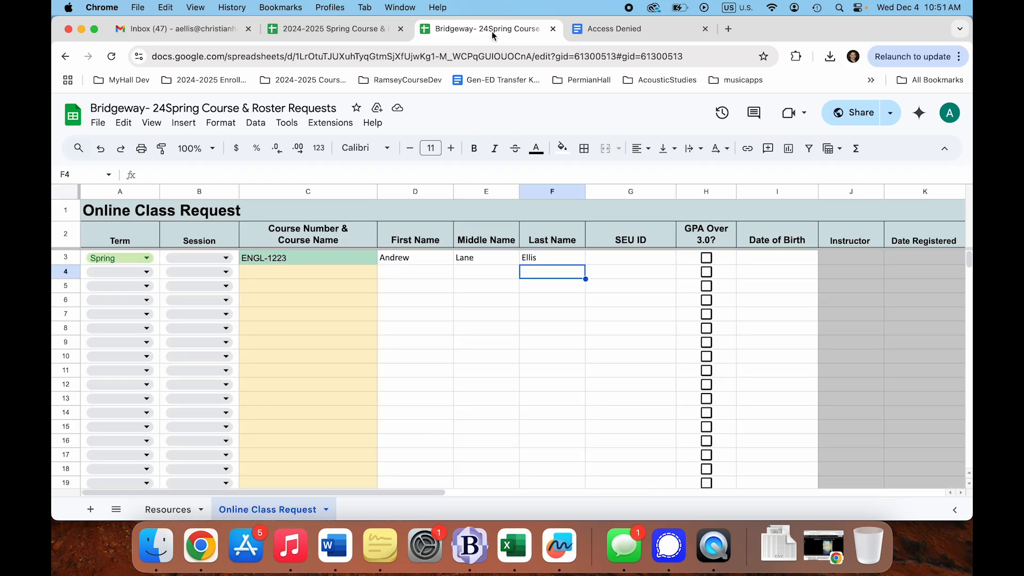
# - Enter the same student's first, middle and last names in row 4
pyautogui.click(443, 273)
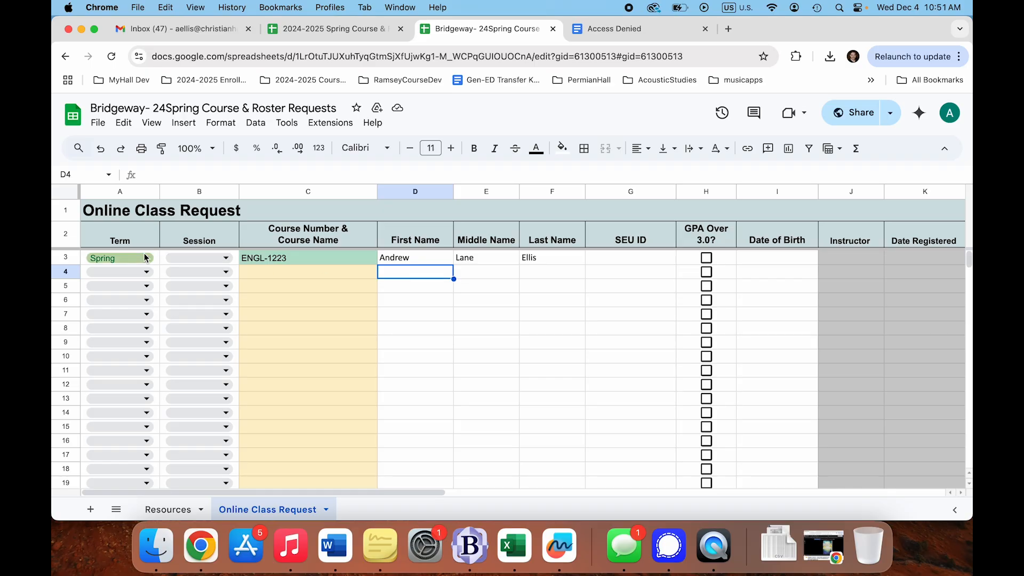
pyautogui.write('A')
pyautogui.press('BackSpace')
pyautogui.press('BackSpace')
pyautogui.moveTo(410, 258); pyautogui.dragTo(534, 260)
pyautogui.click(414, 275)
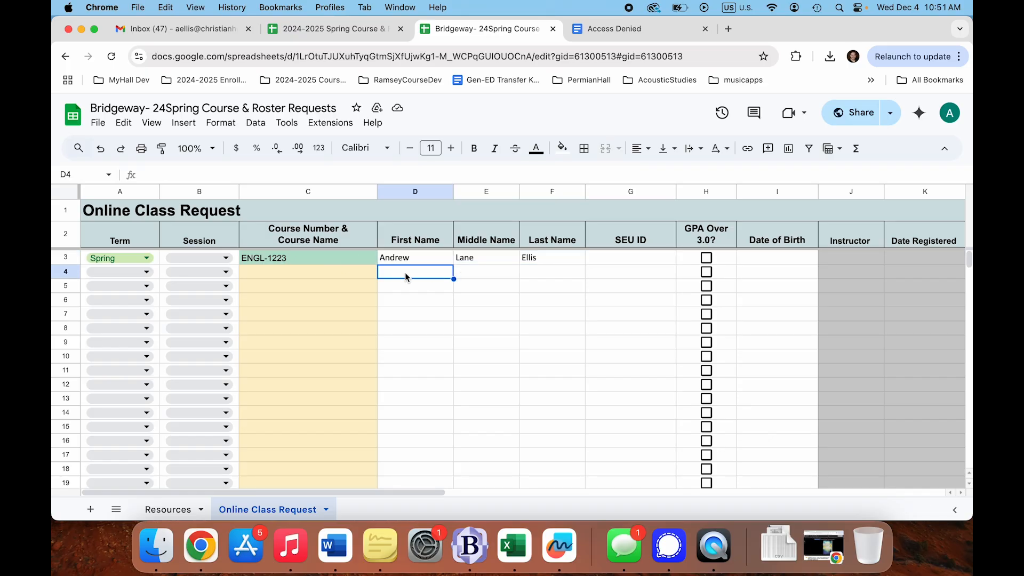
pyautogui.press('Tab')
pyautogui.press('Tab')
pyautogui.press('Left')
pyautogui.press('Left')
pyautogui.press('Left')
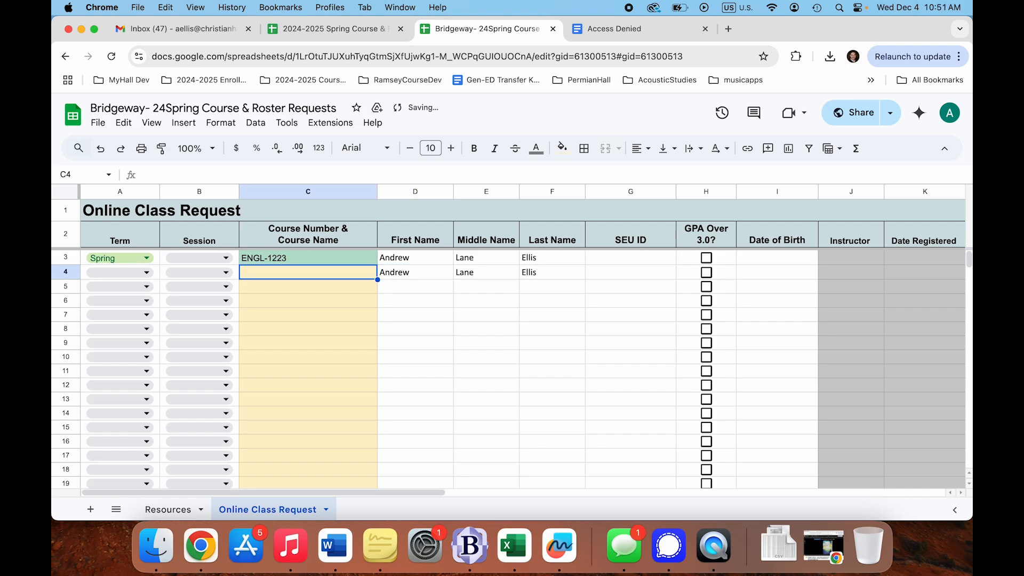
# - Give row 4 course BIBL-2045, term Spring and Session B
pyautogui.write('BIBL-')
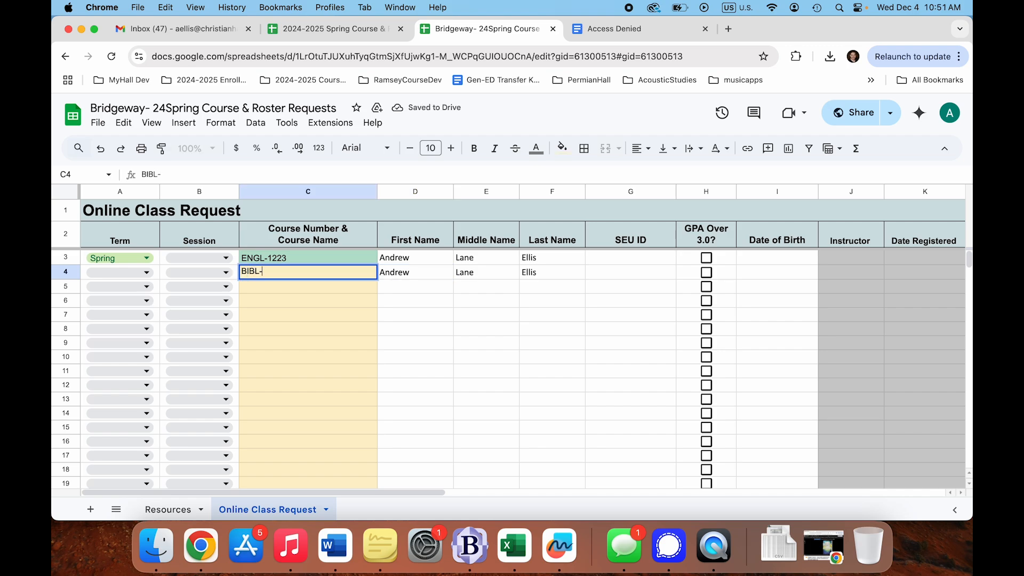
pyautogui.write('2045')
pyautogui.press('Left')
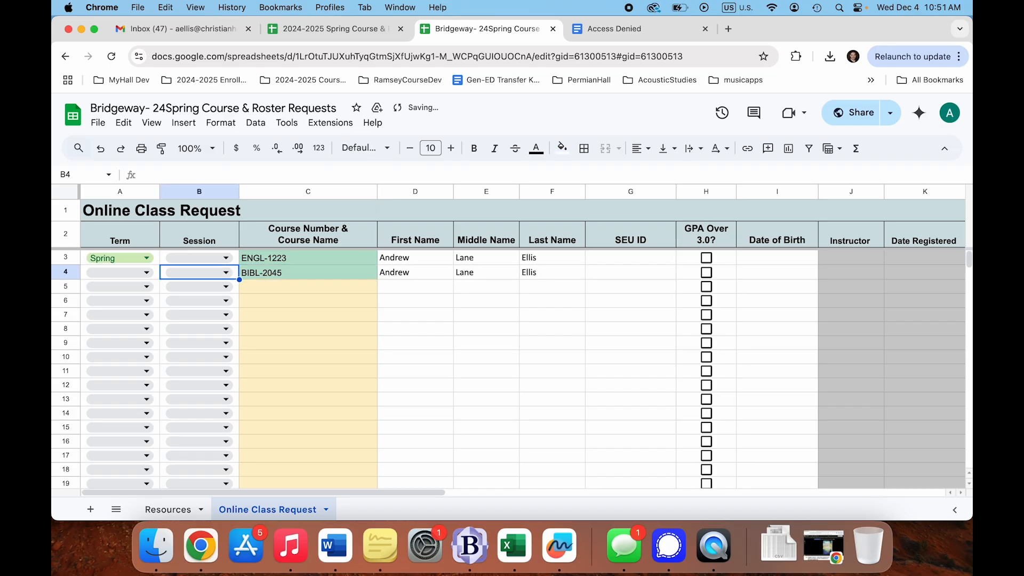
pyautogui.doubleClick(131, 273)
pyautogui.click(128, 291)
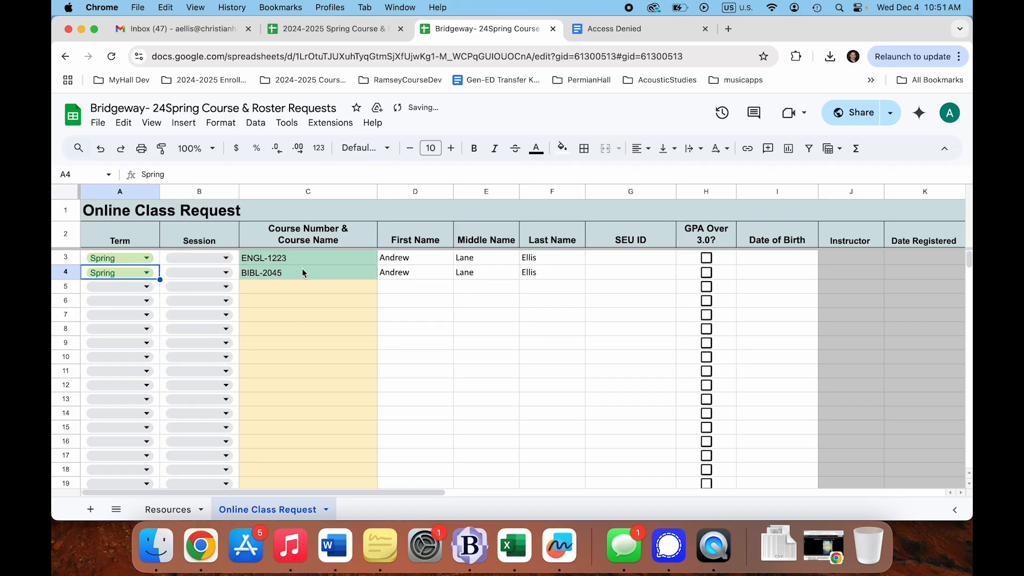
pyautogui.click(226, 273)
pyautogui.click(229, 312)
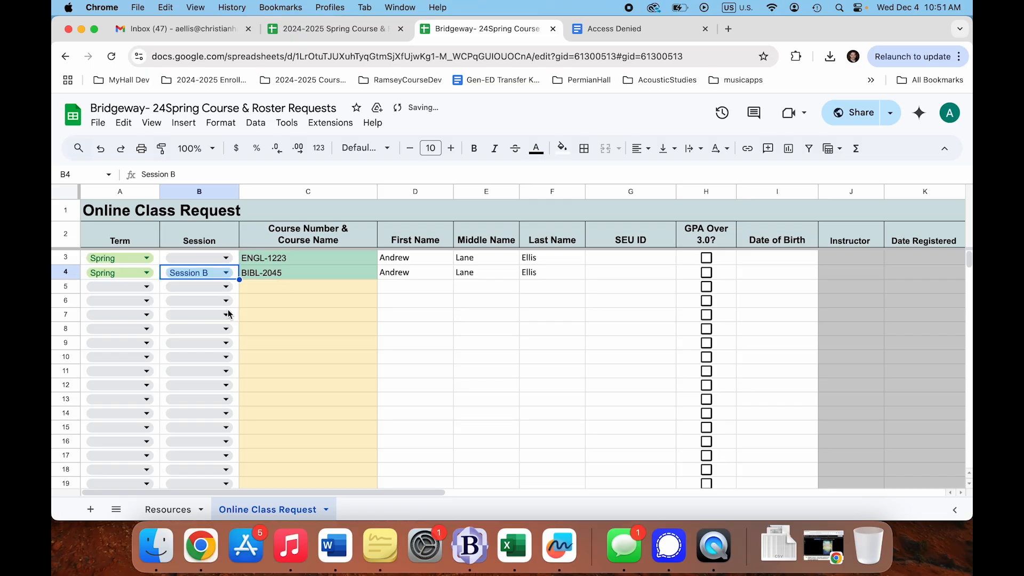
pyautogui.click(331, 276)
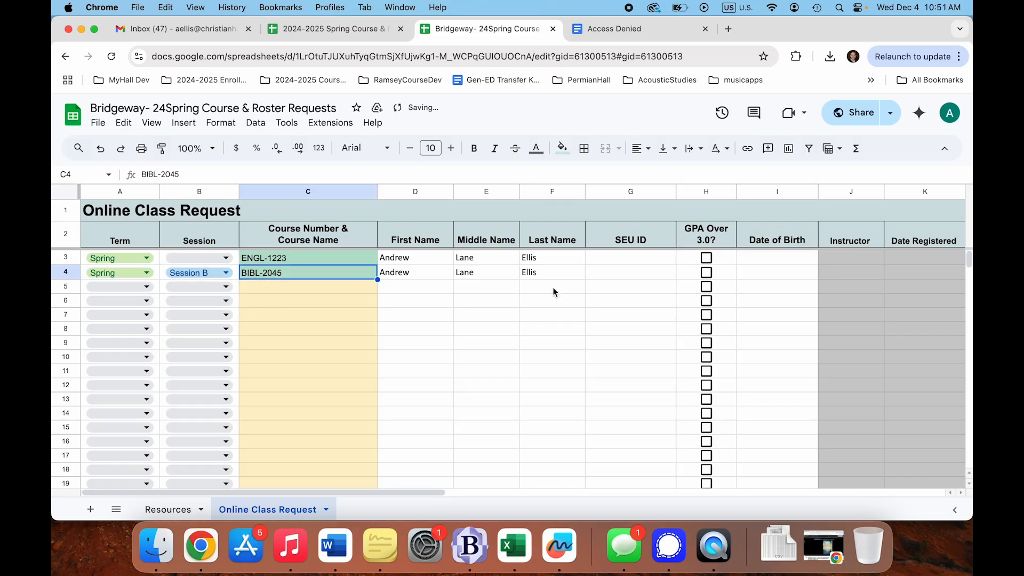
pyautogui.click(536, 273)
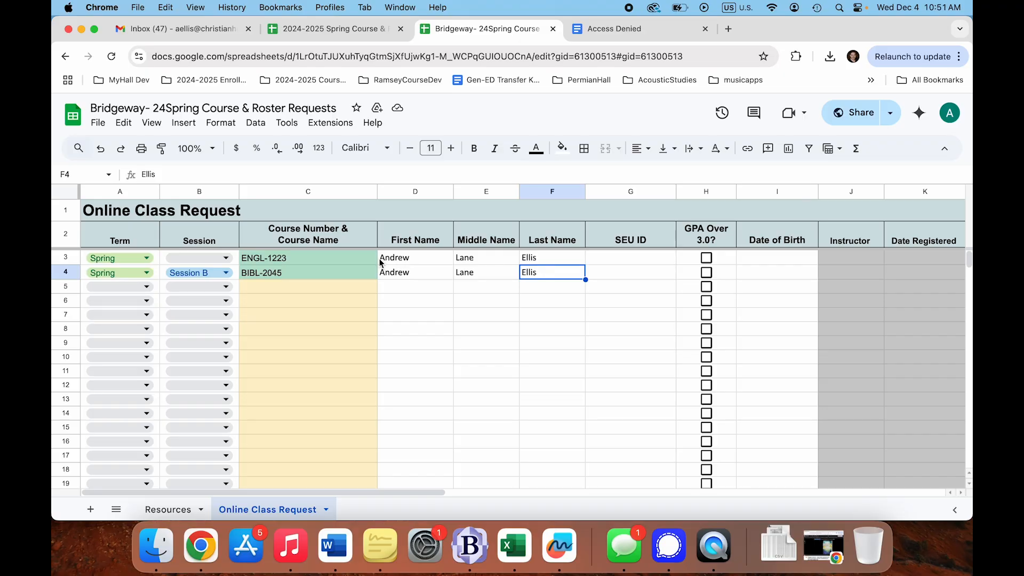
pyautogui.click(297, 258)
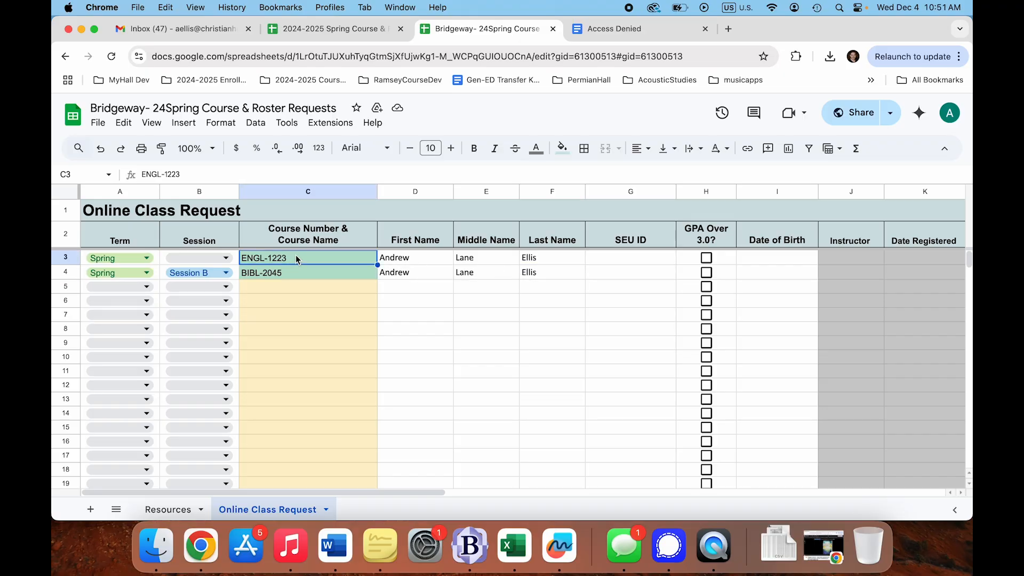
pyautogui.click(284, 274)
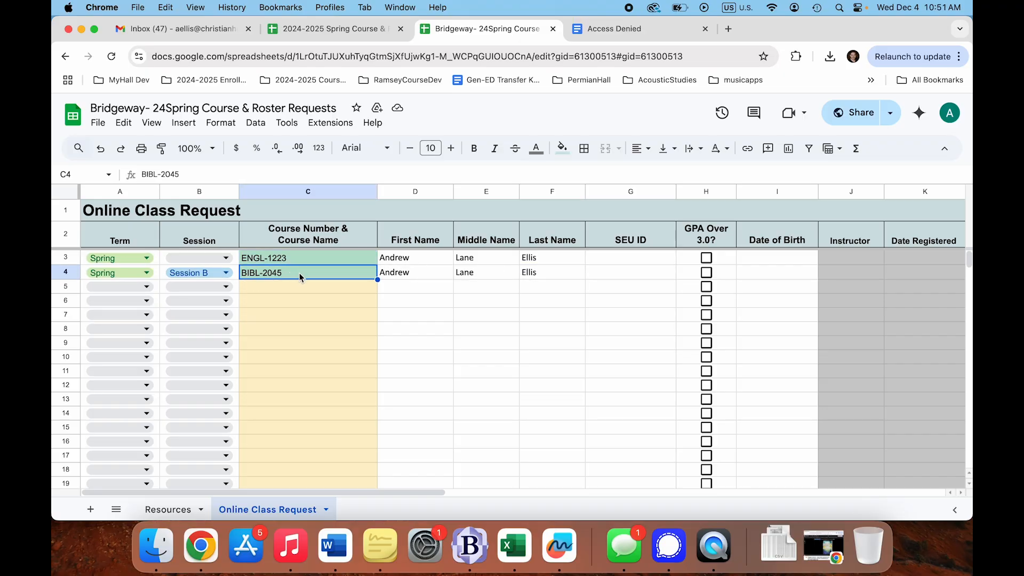
pyautogui.click(539, 287)
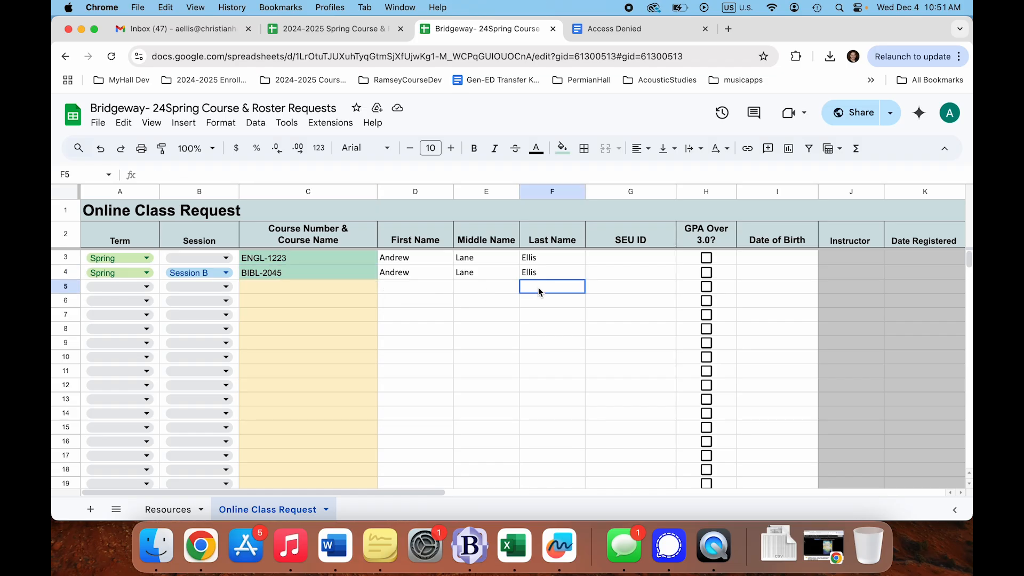
pyautogui.click(639, 258)
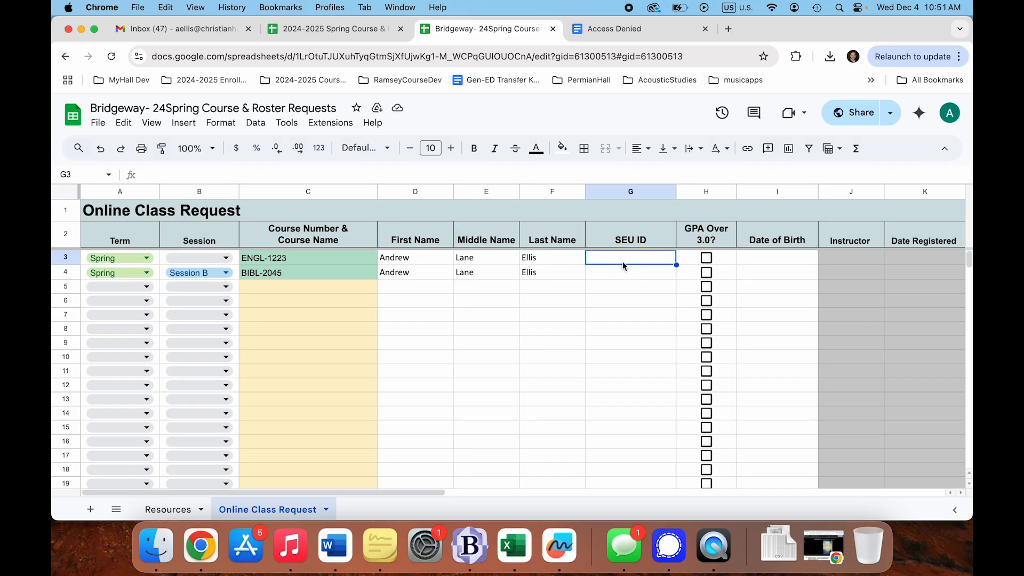
pyautogui.click(629, 275)
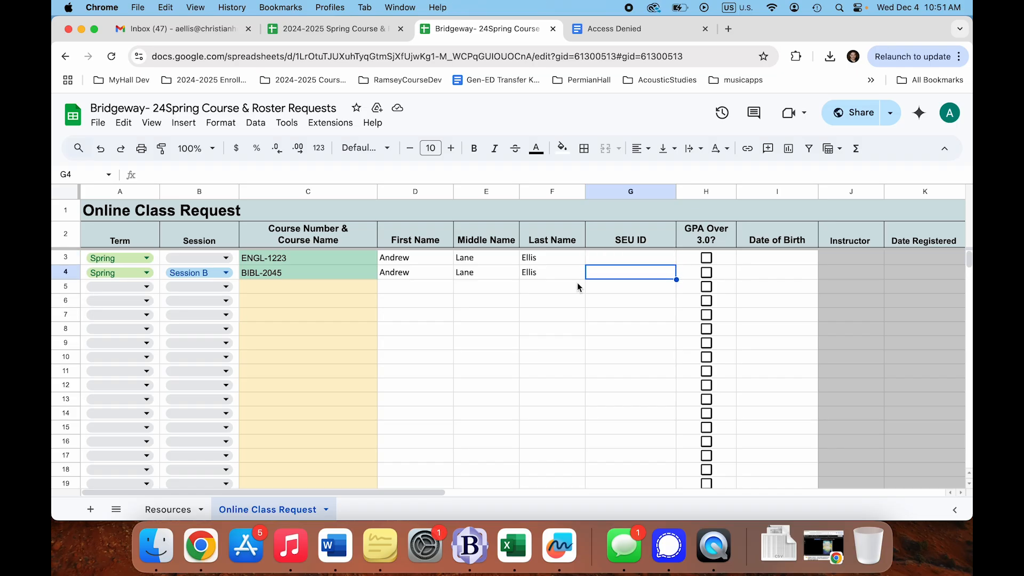
pyautogui.click(760, 260)
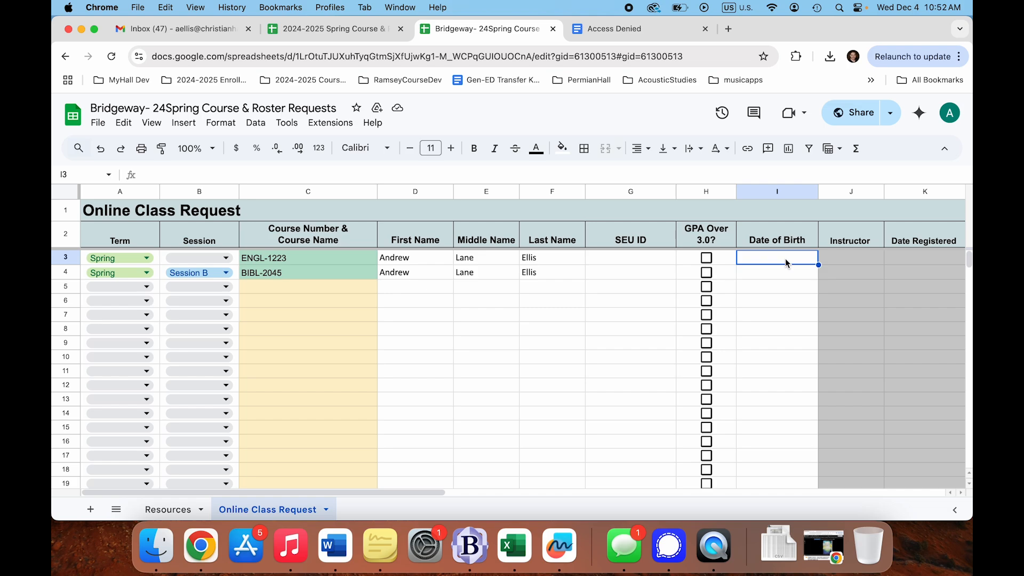
pyautogui.click(763, 269)
pyautogui.click(482, 273)
pyautogui.click(526, 290)
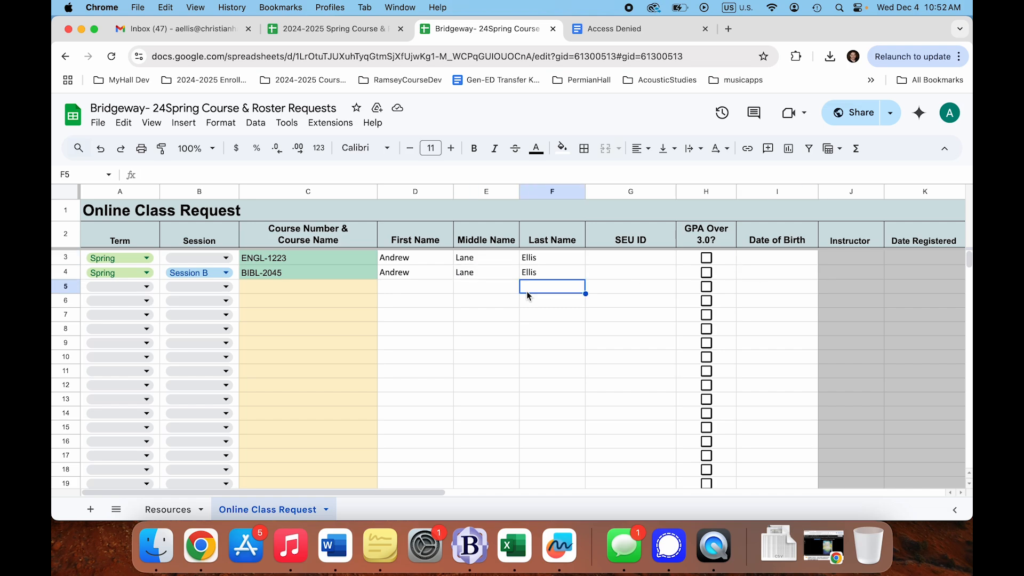
pyautogui.click(450, 330)
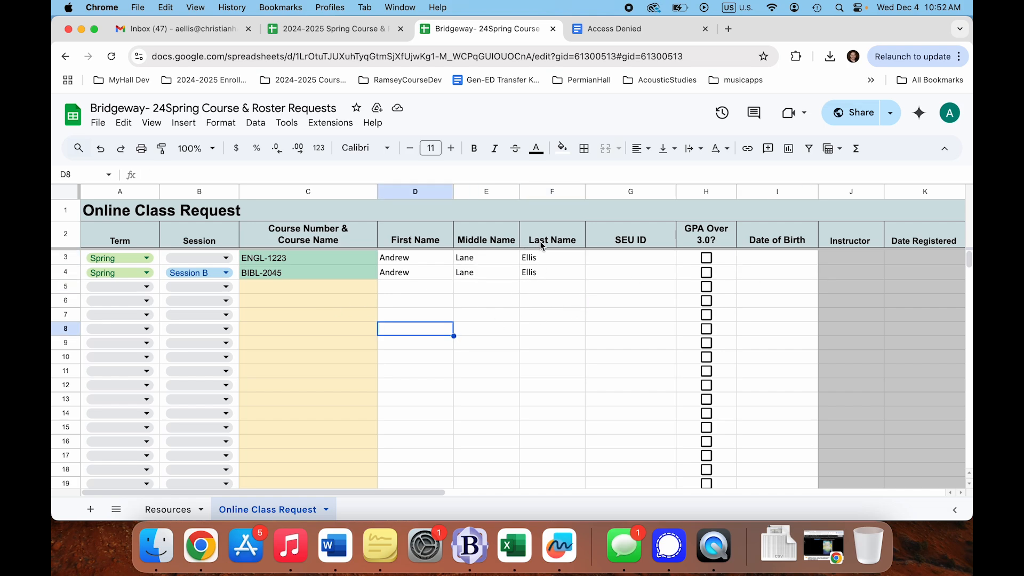
pyautogui.moveTo(566, 255); pyautogui.dragTo(133, 278)
pyautogui.click(459, 286)
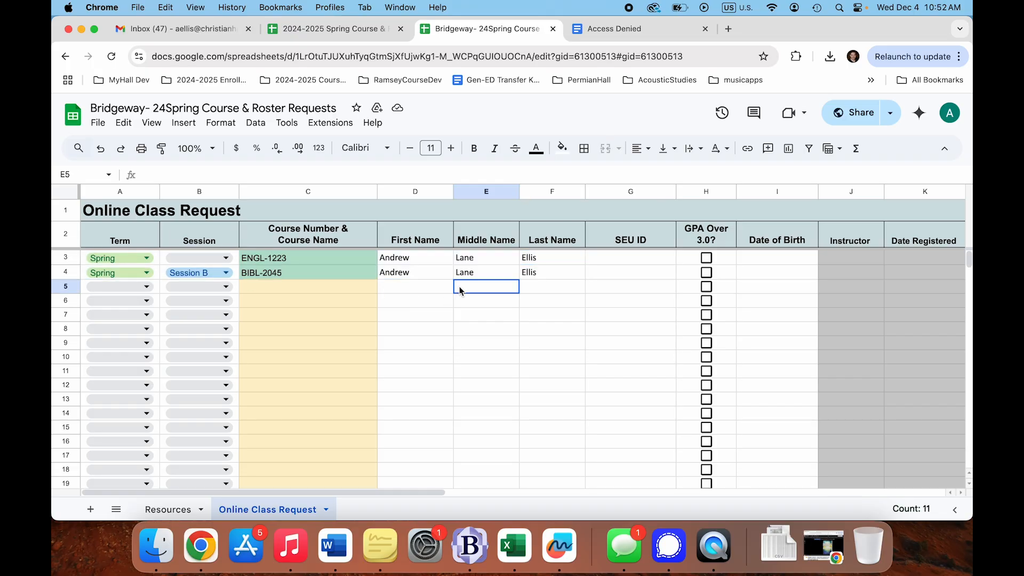
pyautogui.click(418, 291)
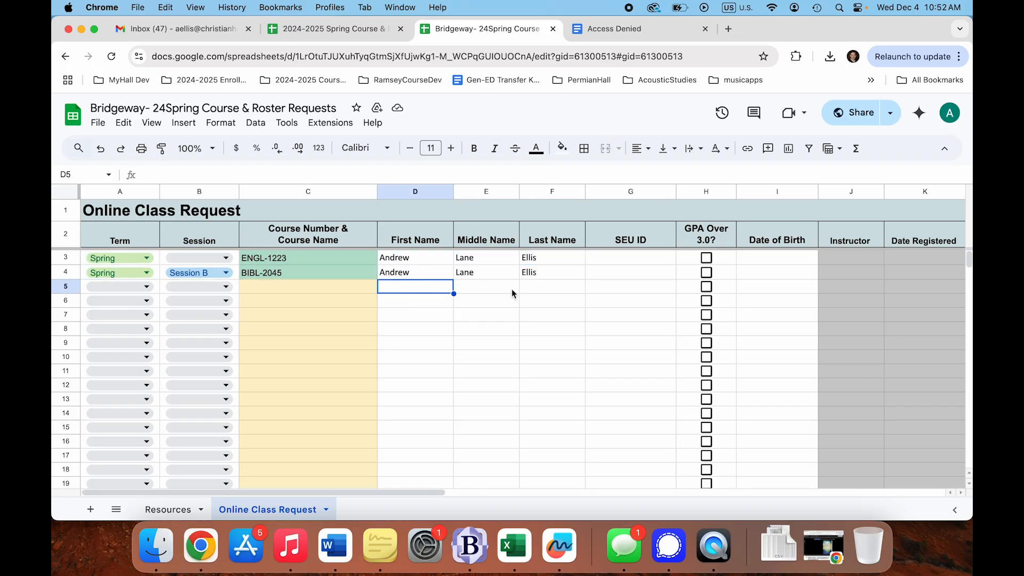
pyautogui.moveTo(559, 284); pyautogui.dragTo(134, 313)
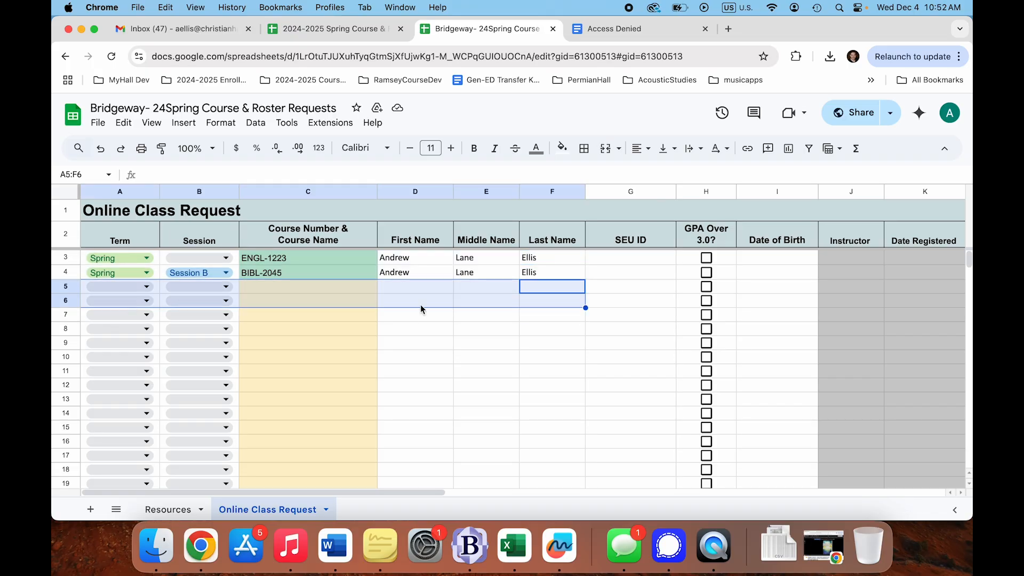
pyautogui.click(550, 315)
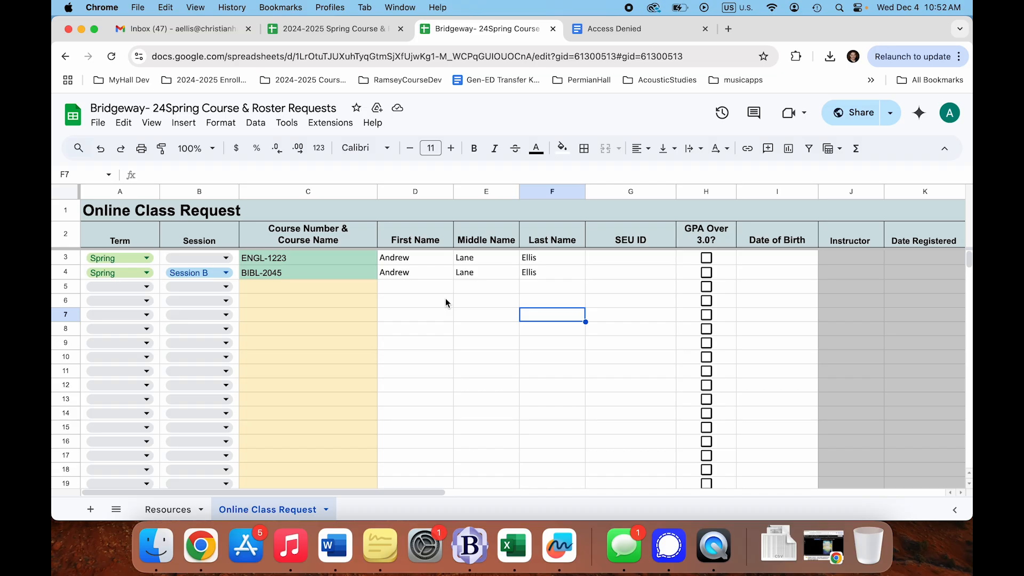
pyautogui.moveTo(555, 285); pyautogui.dragTo(349, 412)
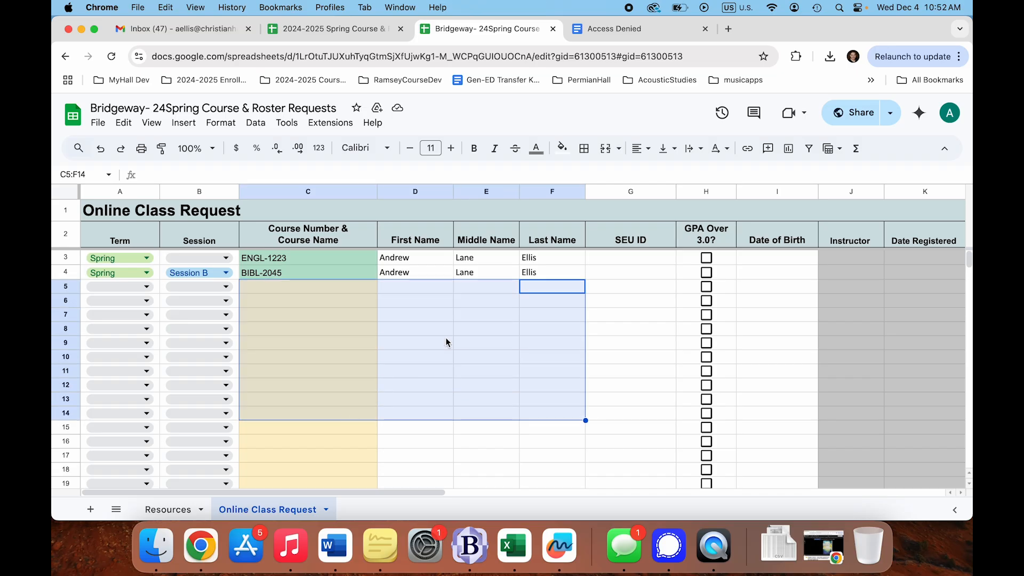
pyautogui.click(462, 327)
pyautogui.moveTo(418, 292); pyautogui.dragTo(548, 373)
pyautogui.click(486, 399)
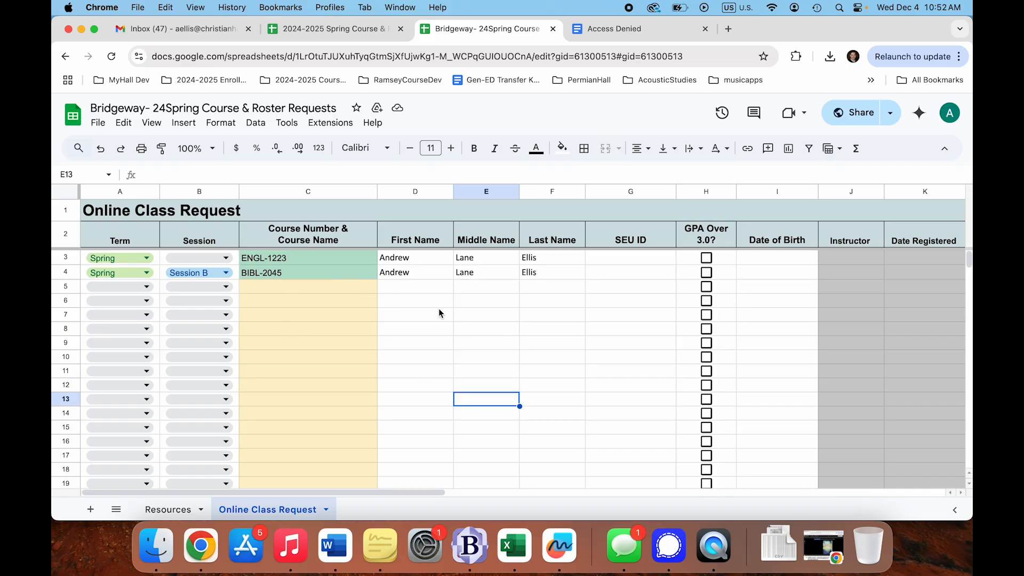
pyautogui.moveTo(547, 238); pyautogui.dragTo(313, 377)
pyautogui.click(513, 386)
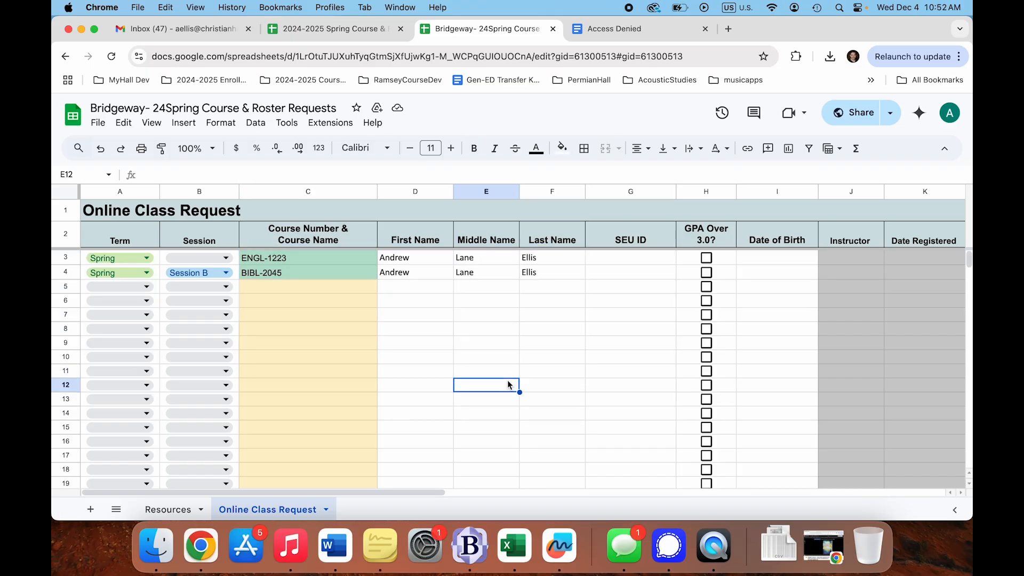
pyautogui.click(424, 258)
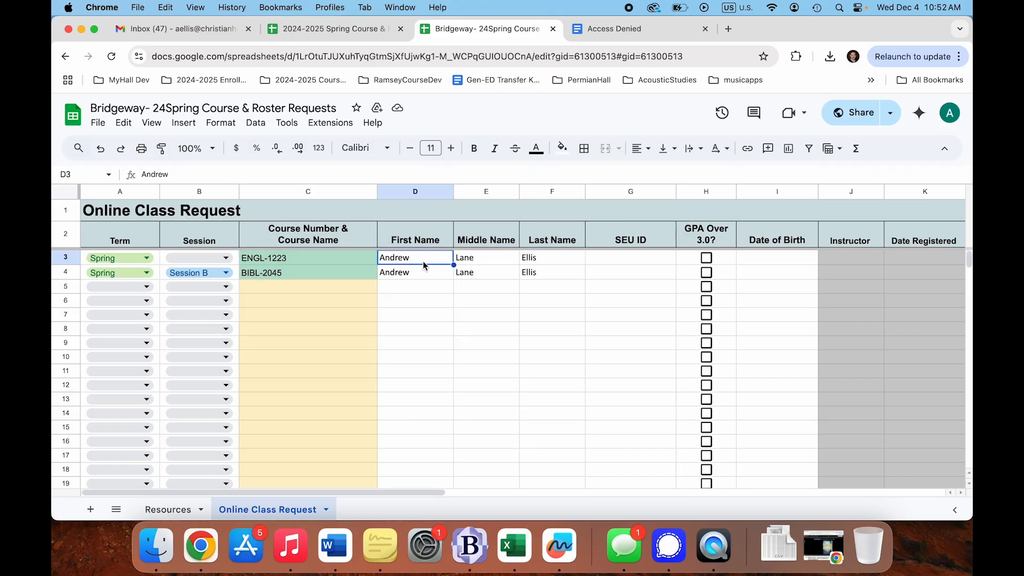
pyautogui.click(428, 273)
pyautogui.click(540, 288)
pyautogui.click(416, 274)
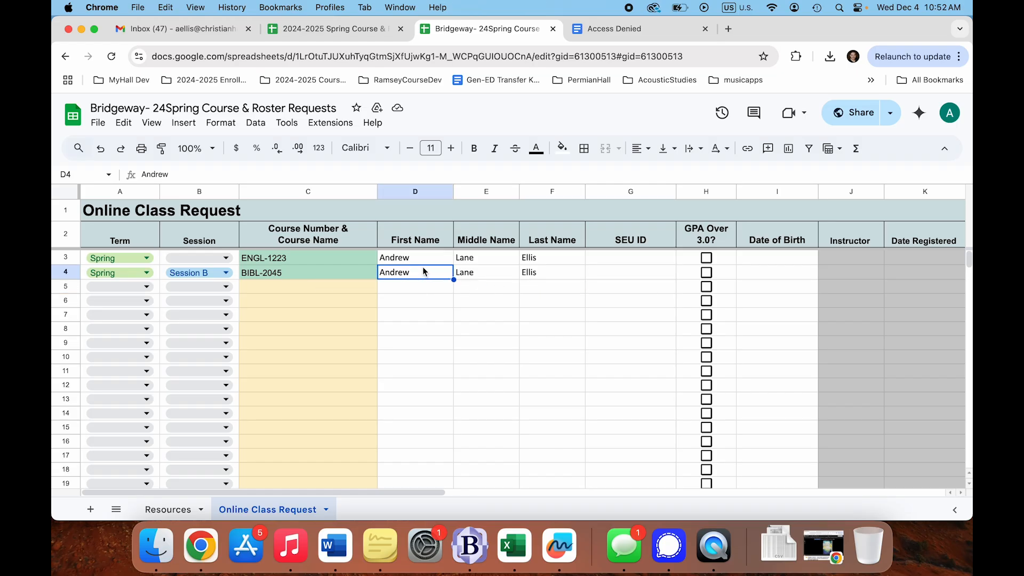
# - Attach the comment 'when is this student going to be registered?' to cell D4 and close the card
pyautogui.rightClick(424, 270)
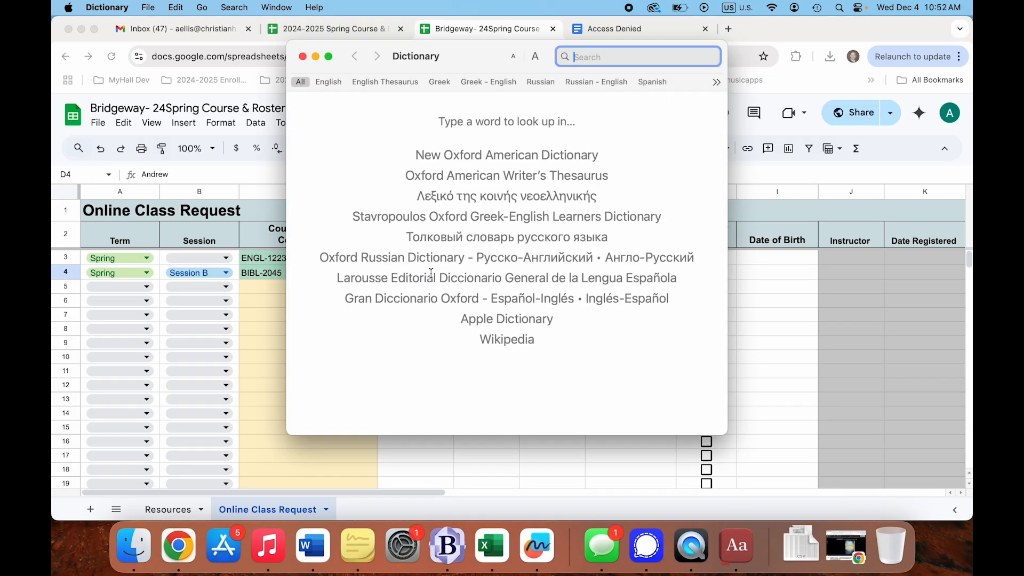
pyautogui.click(302, 56)
pyautogui.rightClick(428, 281)
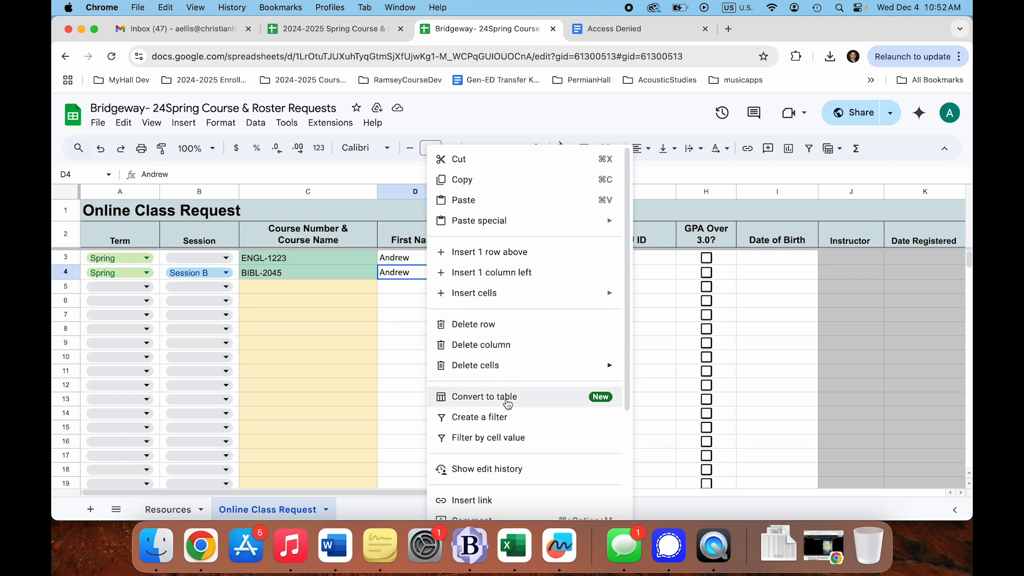
pyautogui.scroll(-2, 522, 340)
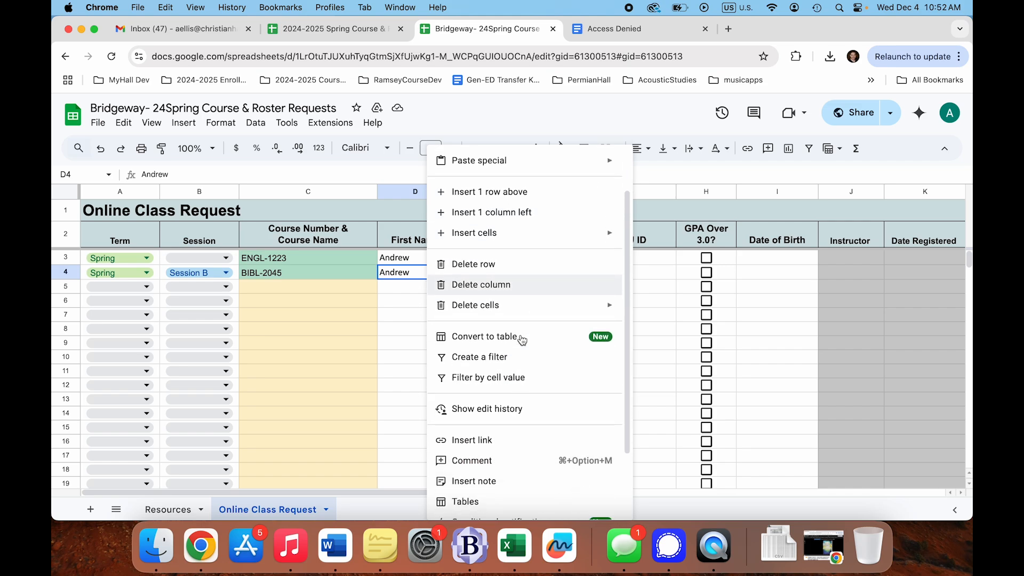
pyautogui.click(507, 459)
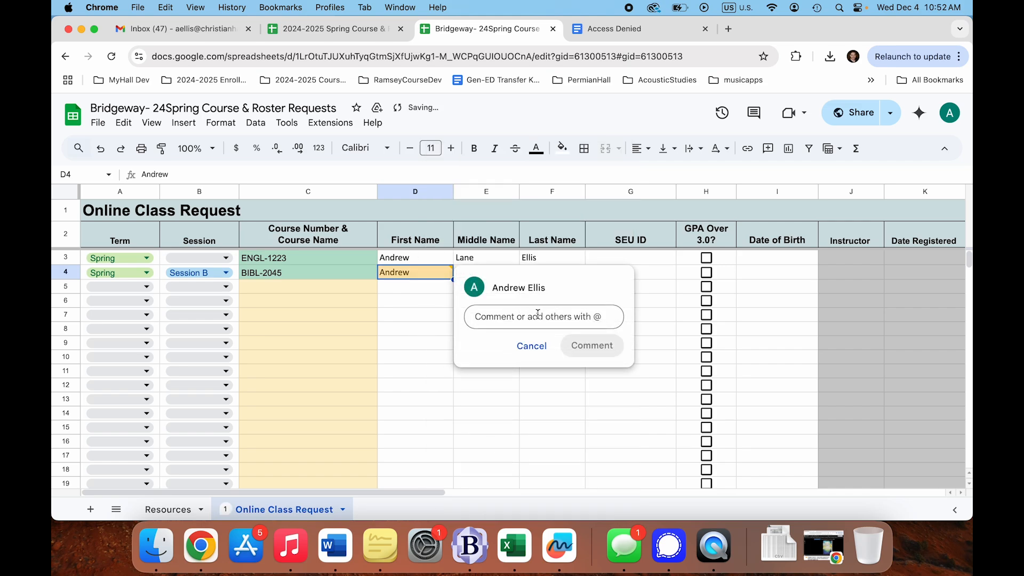
pyautogui.write('why is this student')
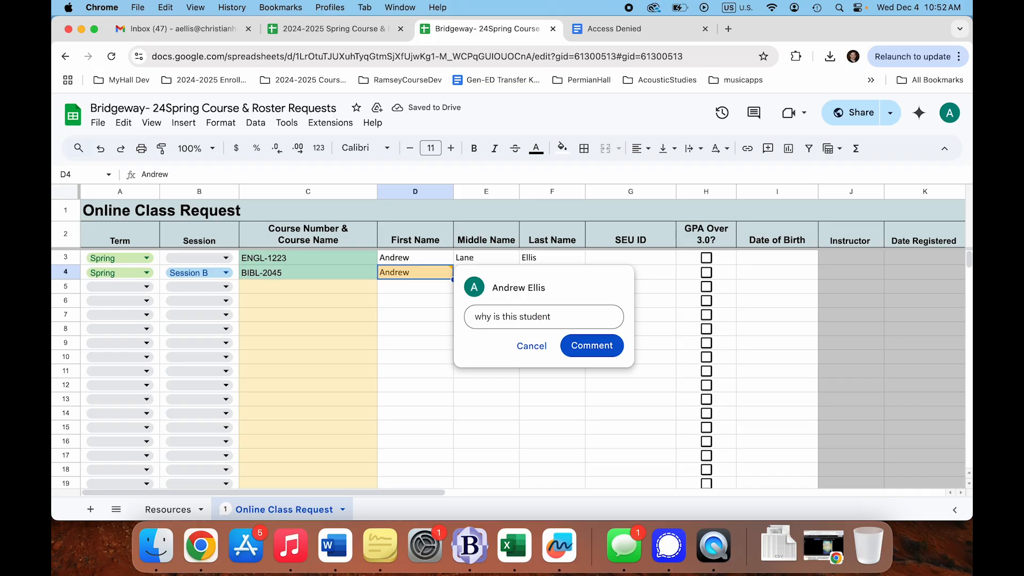
pyautogui.press('super+a')
pyautogui.write('when is ')
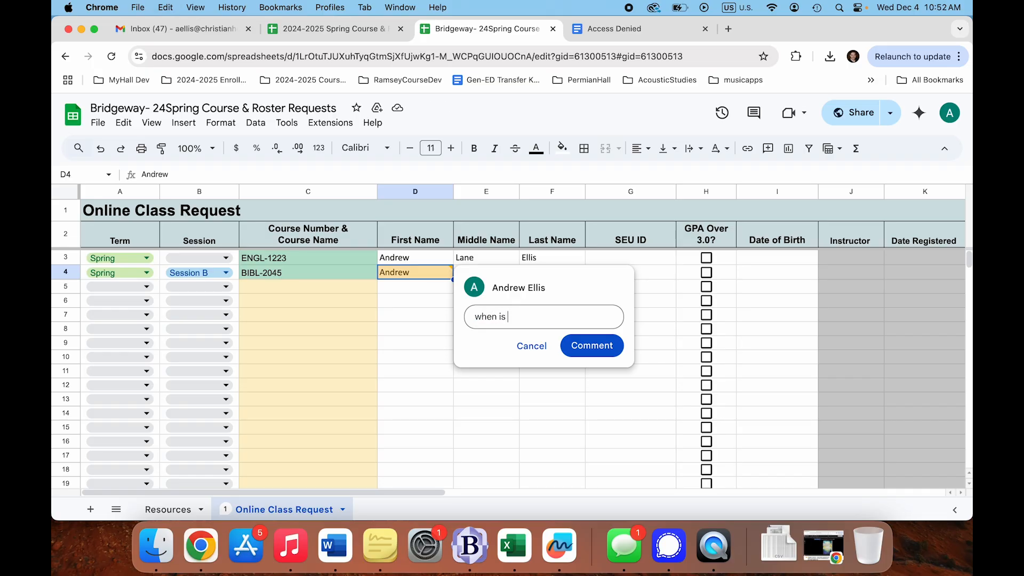
pyautogui.write('this student going to be registered?')
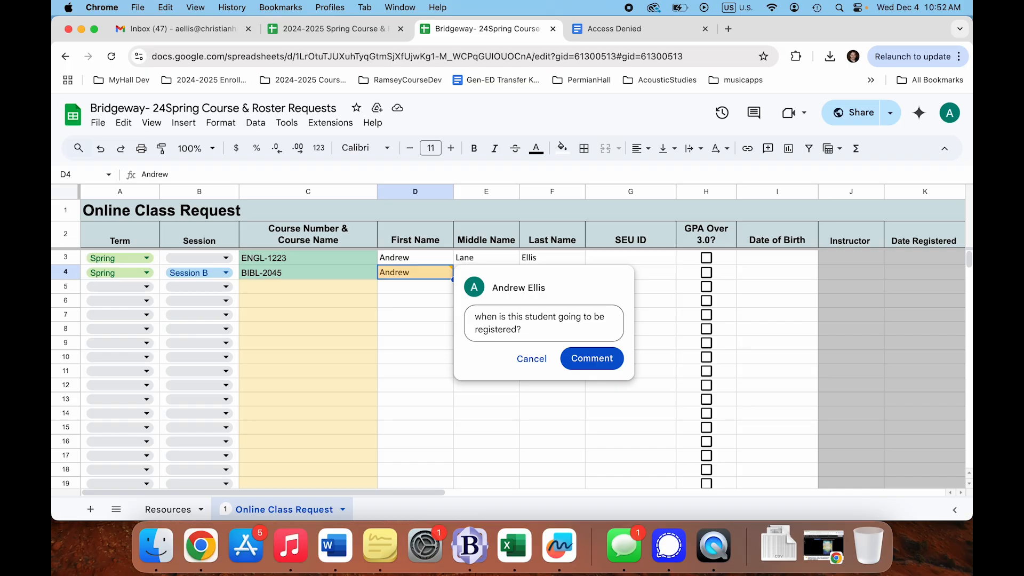
pyautogui.click(593, 359)
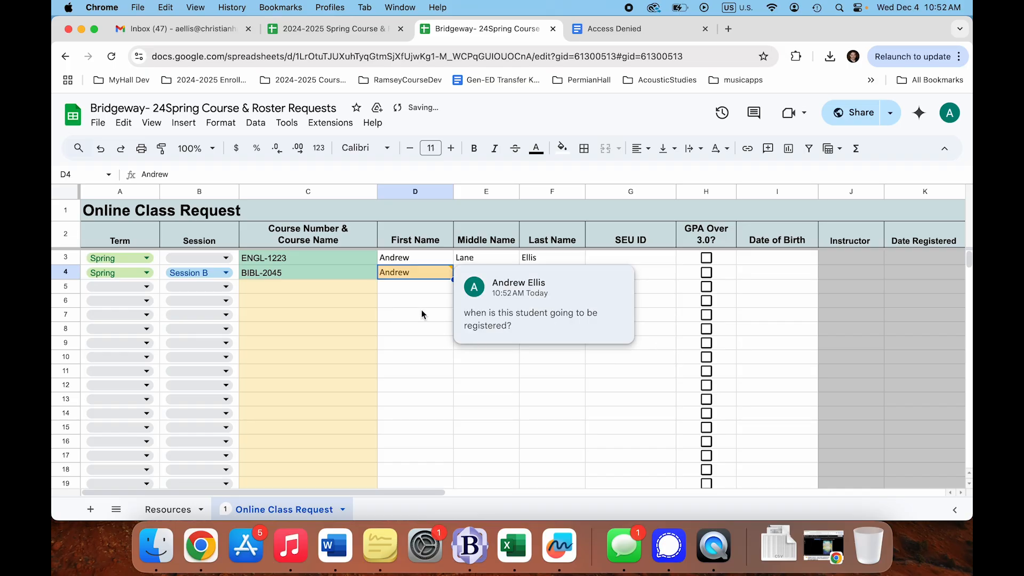
pyautogui.click(421, 310)
# - Move the selection along row 5, away from the commented cell D4
pyautogui.moveTo(424, 273)
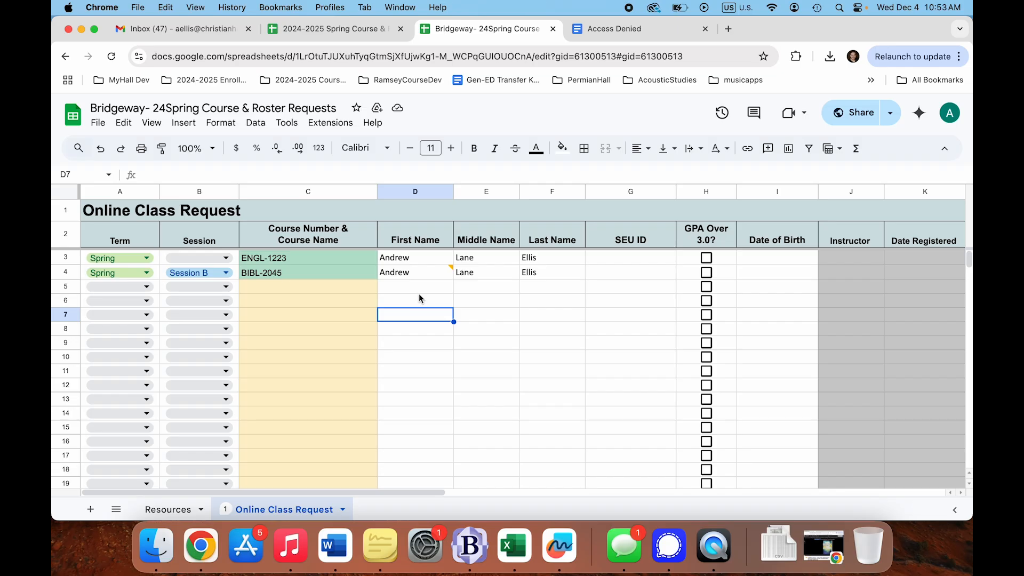
pyautogui.press('Up')
pyautogui.press('Up')
pyautogui.press('Left')
pyautogui.press('Left')
pyautogui.press('Right')
pyautogui.press('Right')
pyautogui.press('Right')
pyautogui.press('Right')
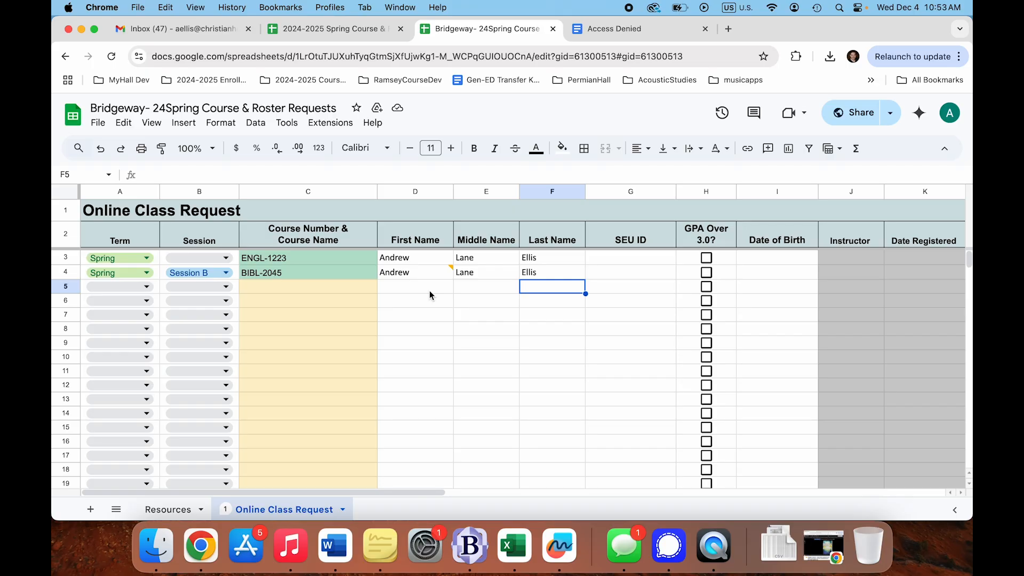
pyautogui.click(168, 509)
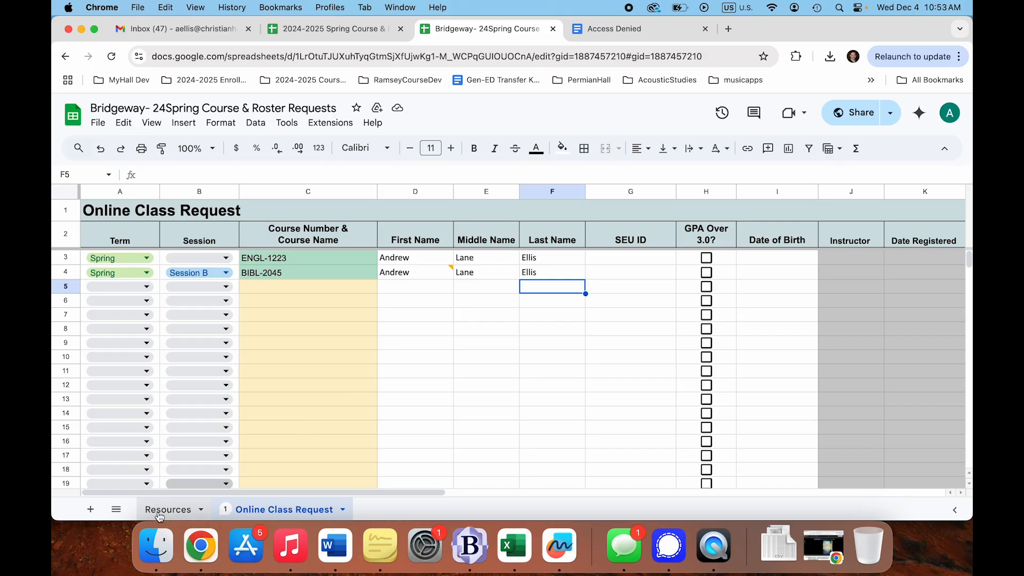
pyautogui.scroll(-3, 411, 385)
pyautogui.scroll(3, 406, 397)
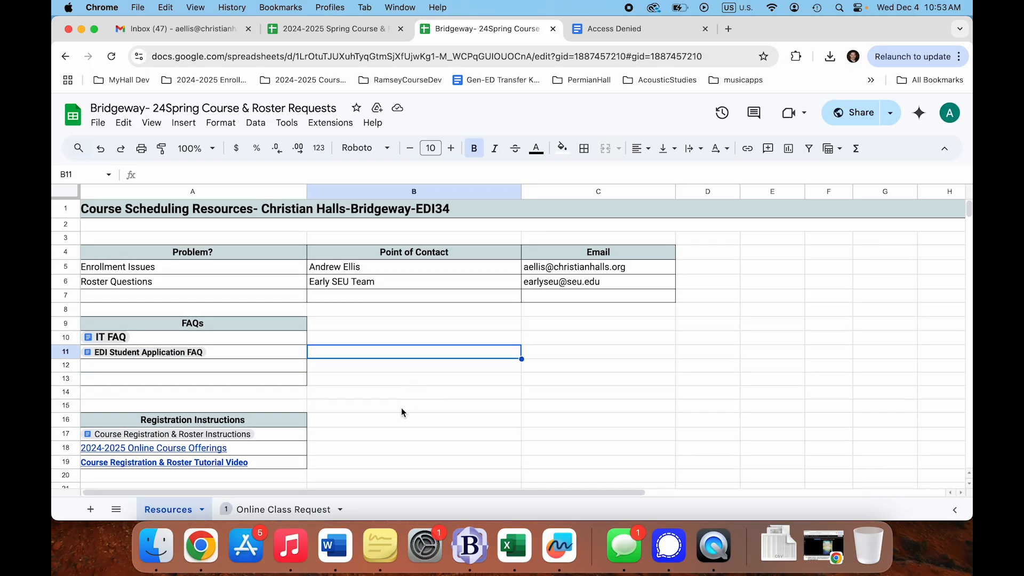
pyautogui.click(291, 507)
pyautogui.scroll(-1, 401, 358)
pyautogui.scroll(1, 401, 357)
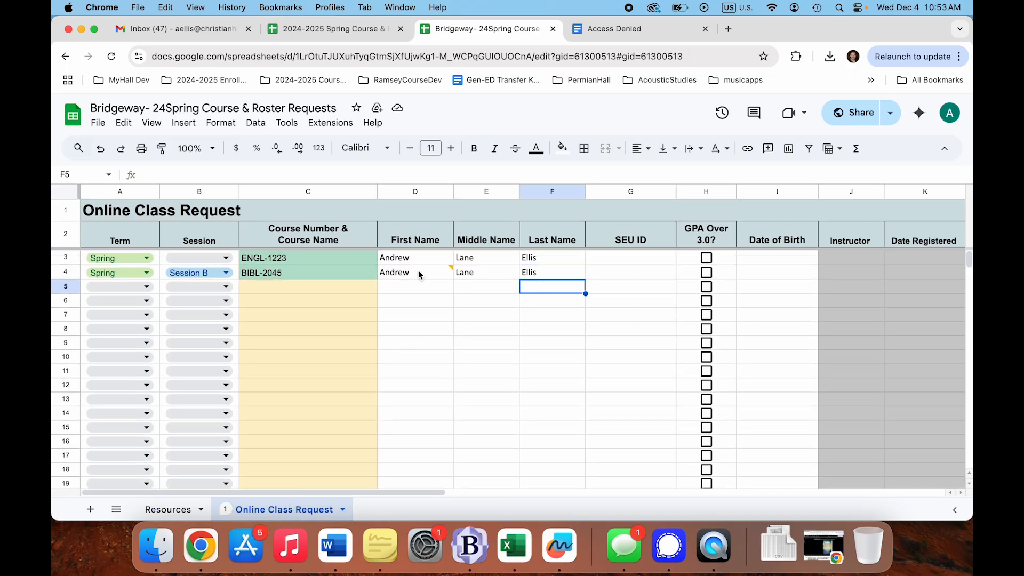
pyautogui.moveTo(418, 257); pyautogui.dragTo(544, 270)
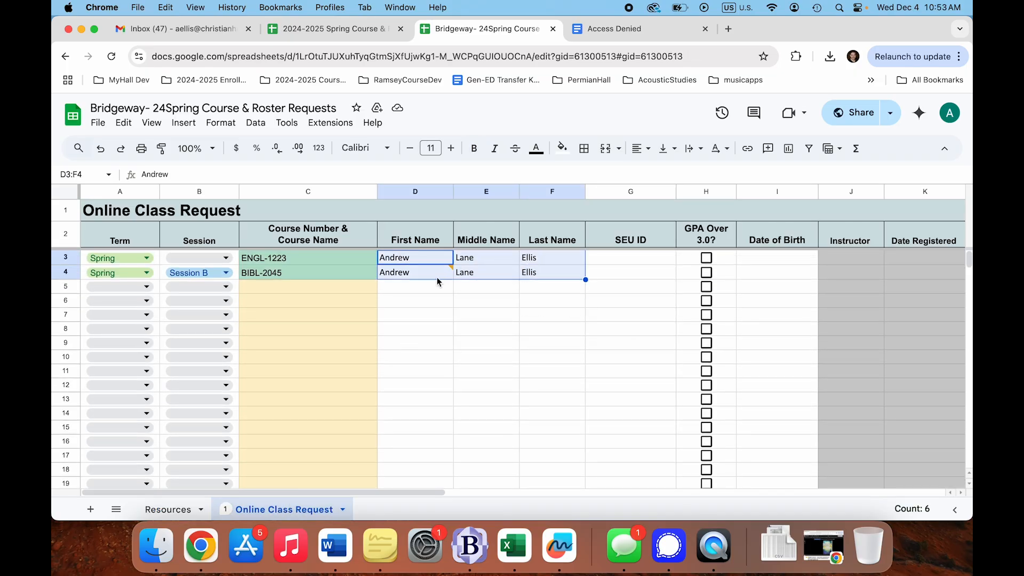
pyautogui.click(401, 289)
pyautogui.click(309, 256)
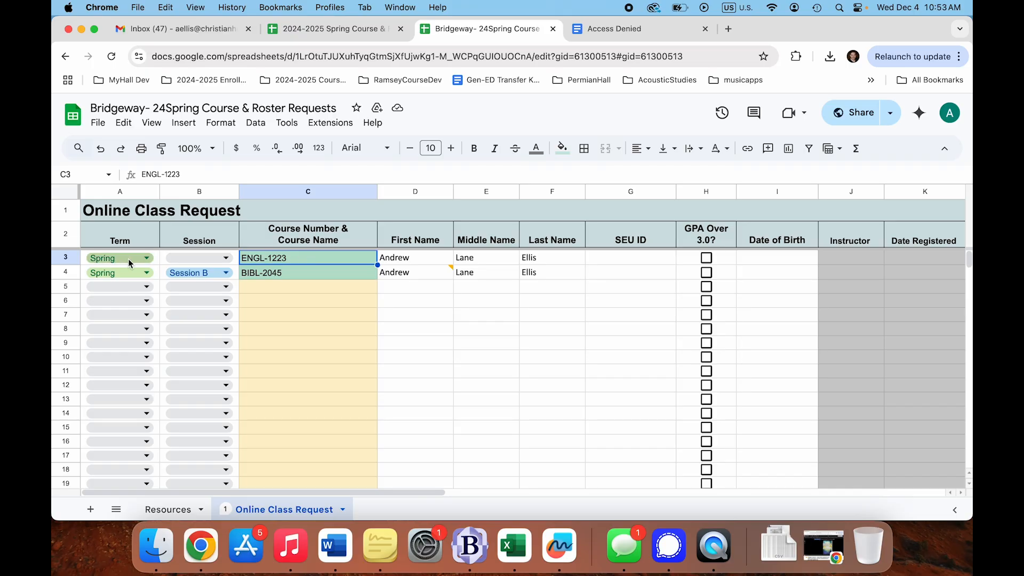
pyautogui.click(496, 300)
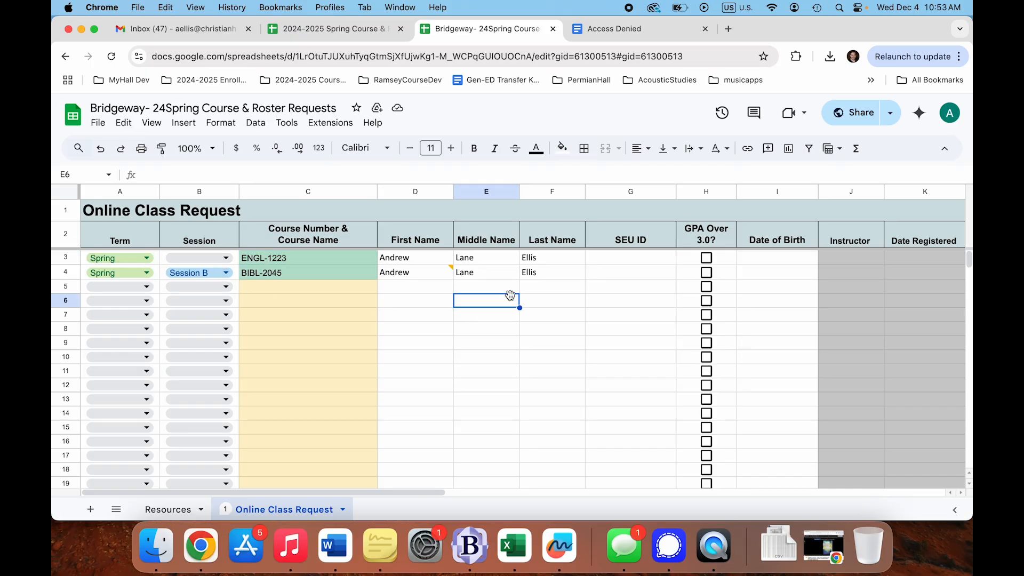
pyautogui.moveTo(618, 258); pyautogui.dragTo(631, 394)
pyautogui.click(633, 277)
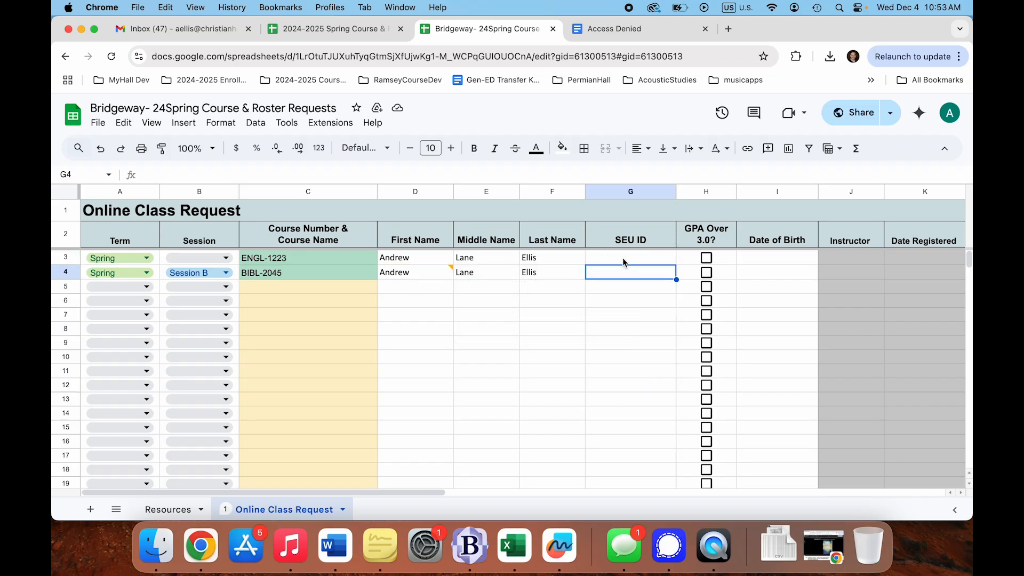
pyautogui.click(563, 299)
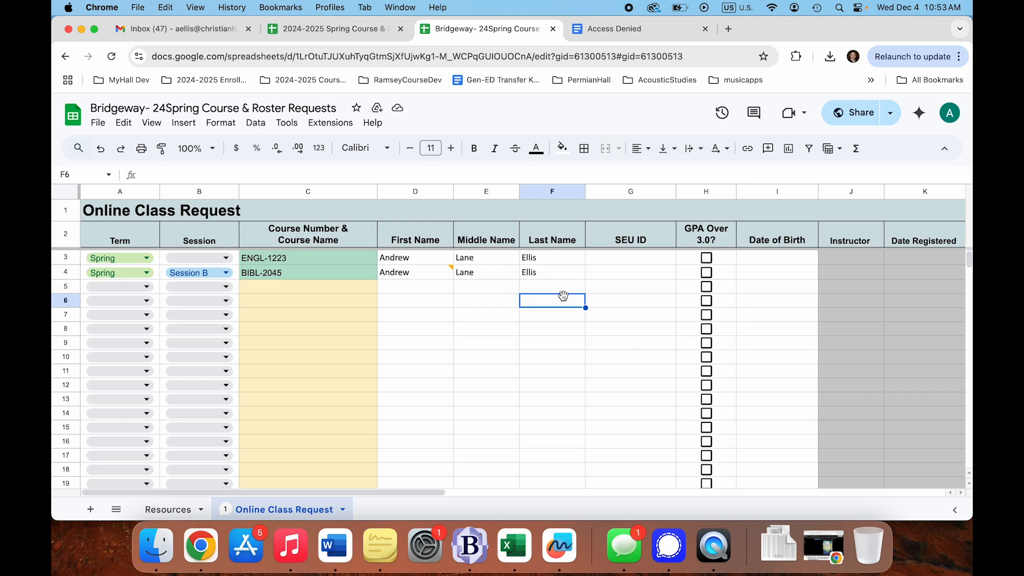
pyautogui.click(503, 289)
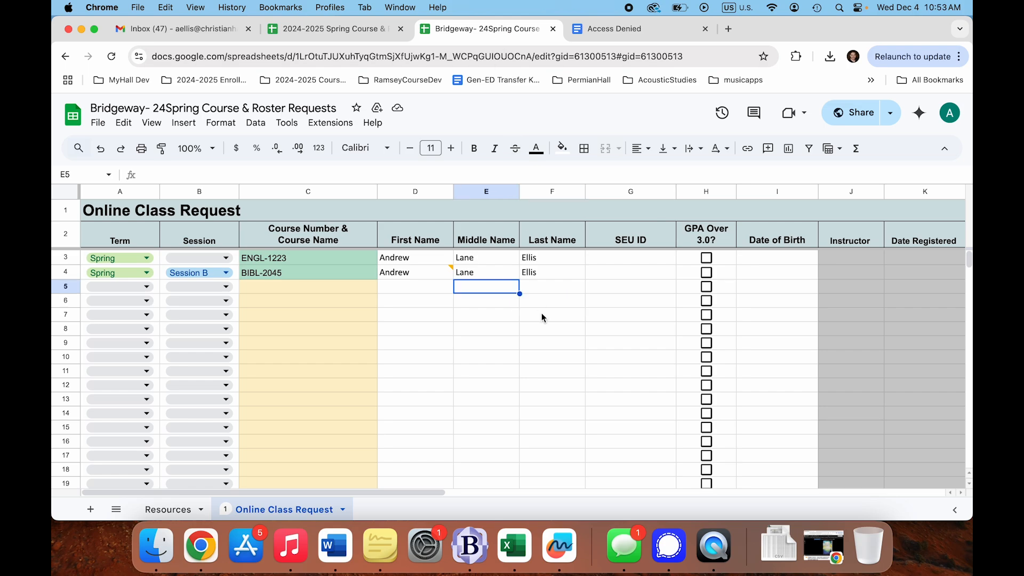
pyautogui.click(597, 272)
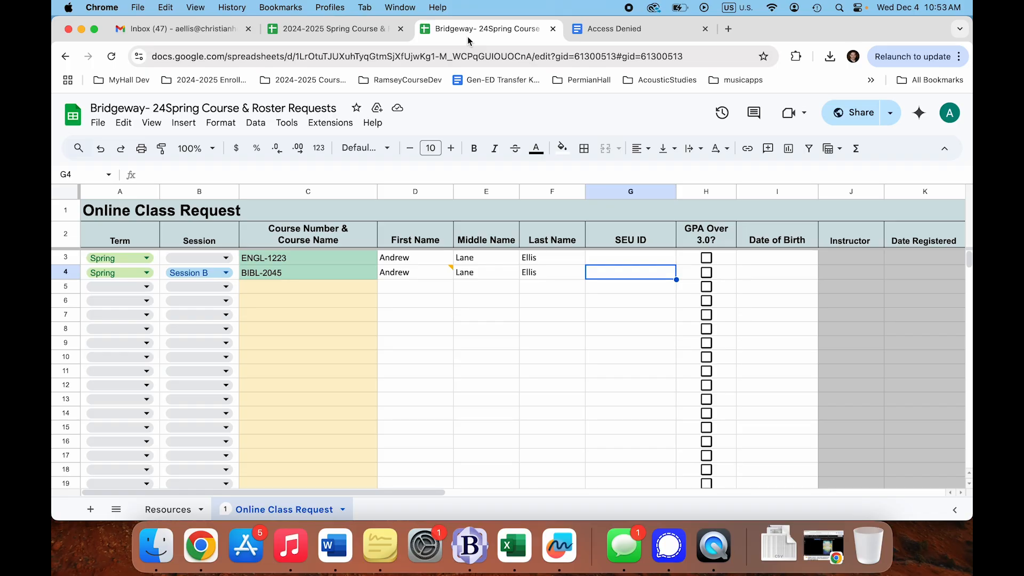
pyautogui.moveTo(626, 257); pyautogui.dragTo(622, 436)
pyautogui.click(535, 326)
pyautogui.click(546, 286)
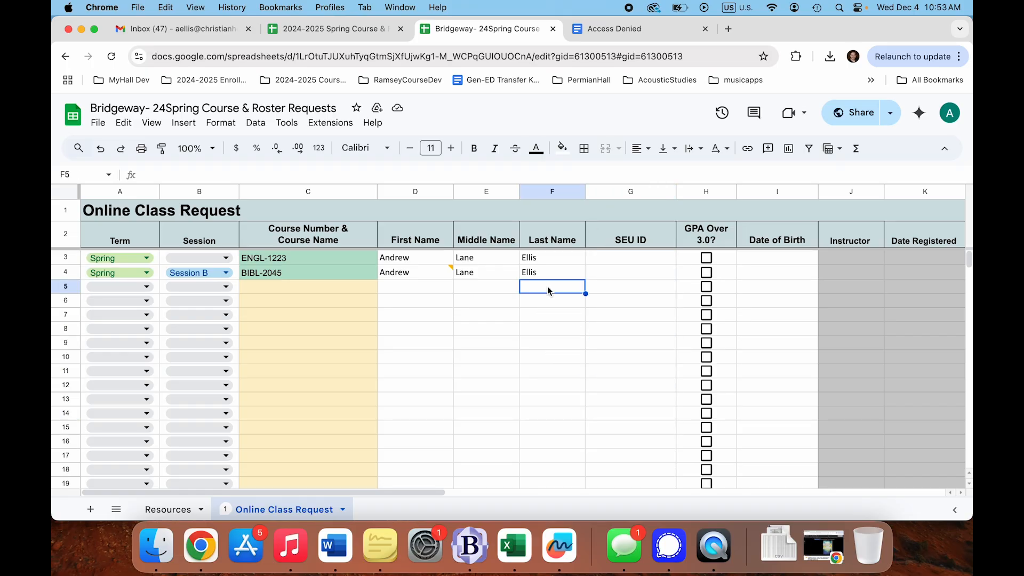
# - In a new tab, sign in to the Christian Halls portal with the Director role
pyautogui.press('super+t')
pyautogui.write('m')
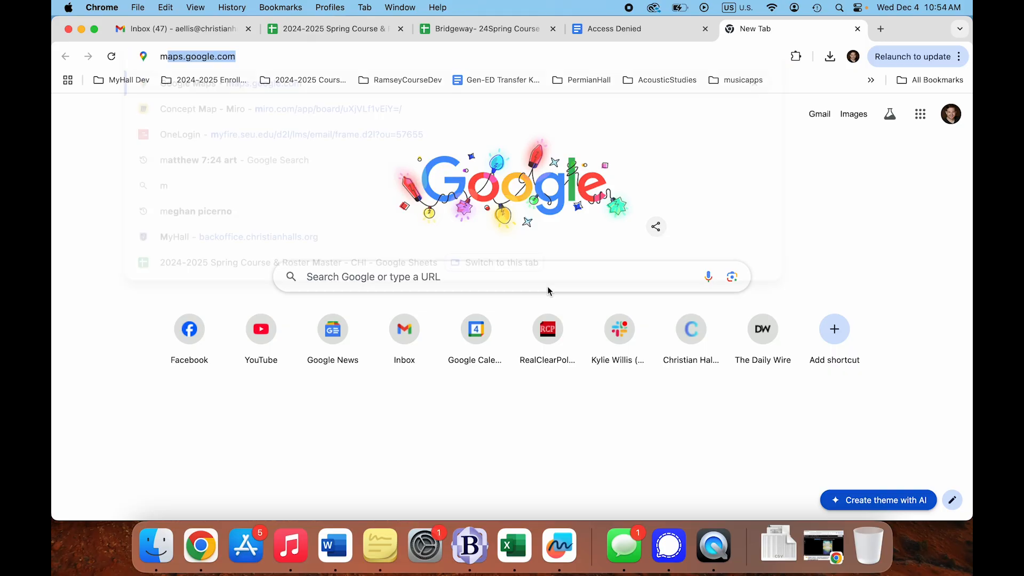
pyautogui.press('BackSpace')
pyautogui.press('BackSpace')
pyautogui.write('portal')
pyautogui.press('Return')
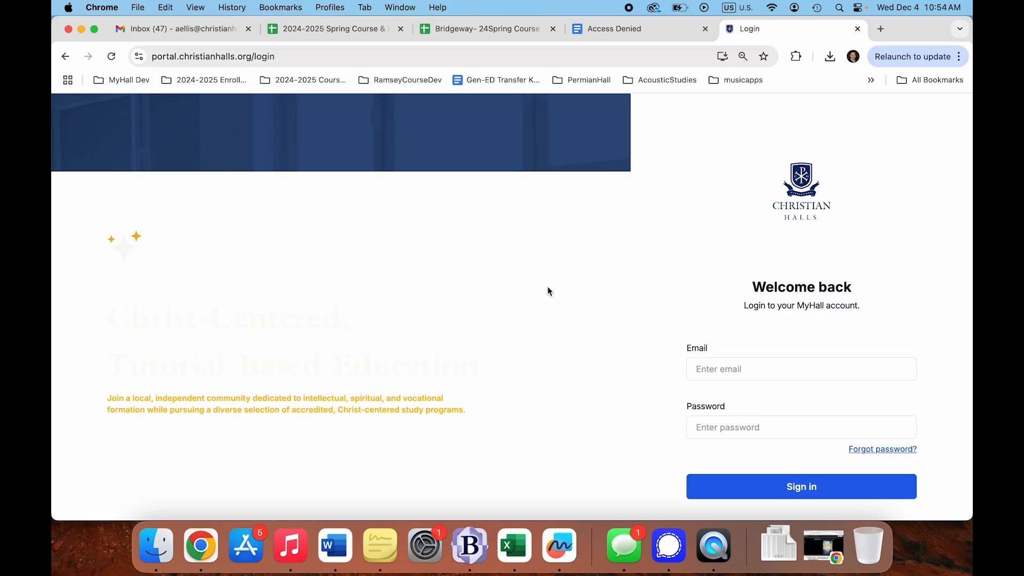
pyautogui.click(788, 487)
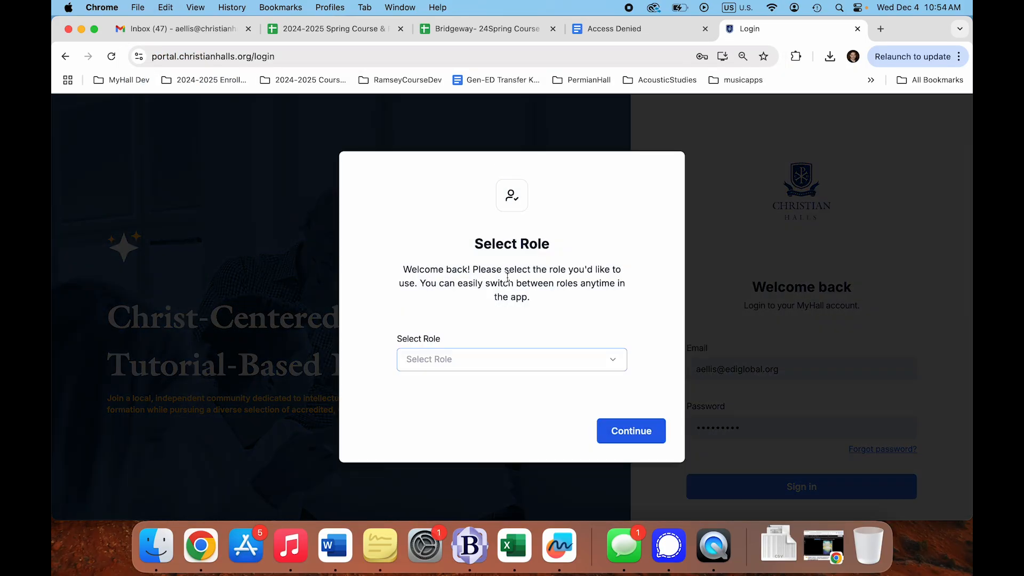
pyautogui.click(501, 358)
pyautogui.click(479, 385)
pyautogui.click(613, 430)
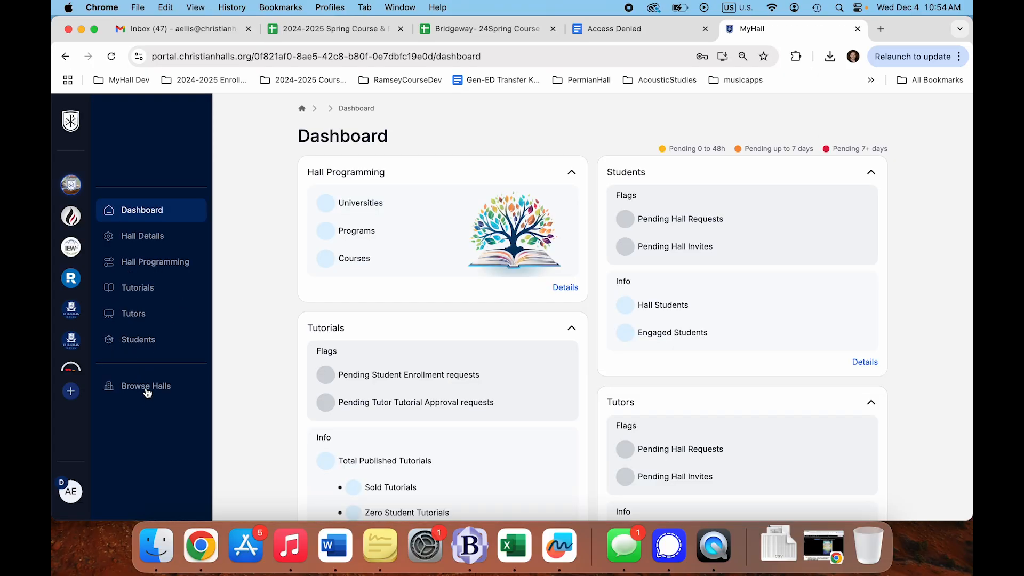
# - Browse to a Permian Basin Hall tutorial and open its student application for admission link
pyautogui.click(147, 393)
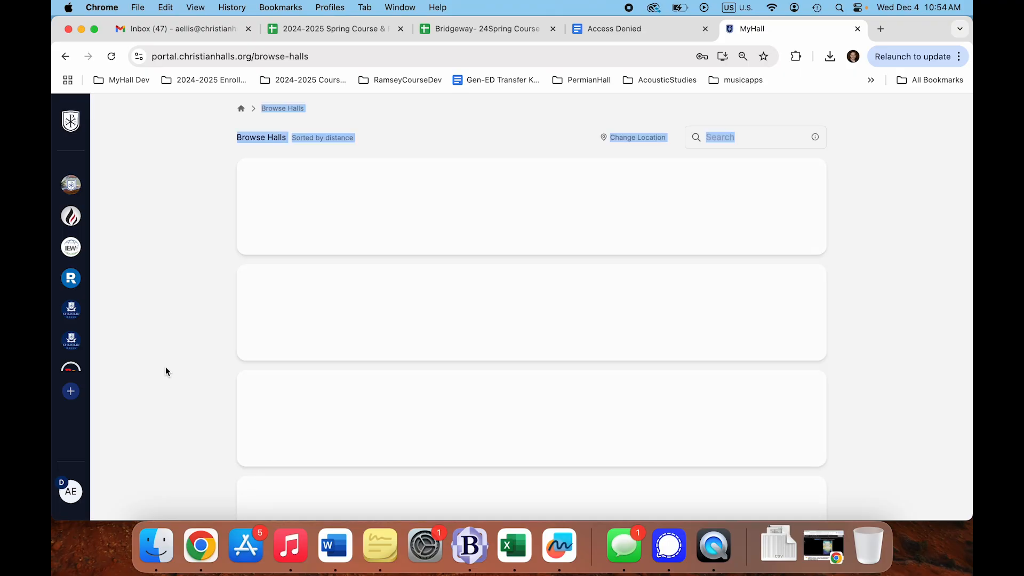
pyautogui.click(190, 223)
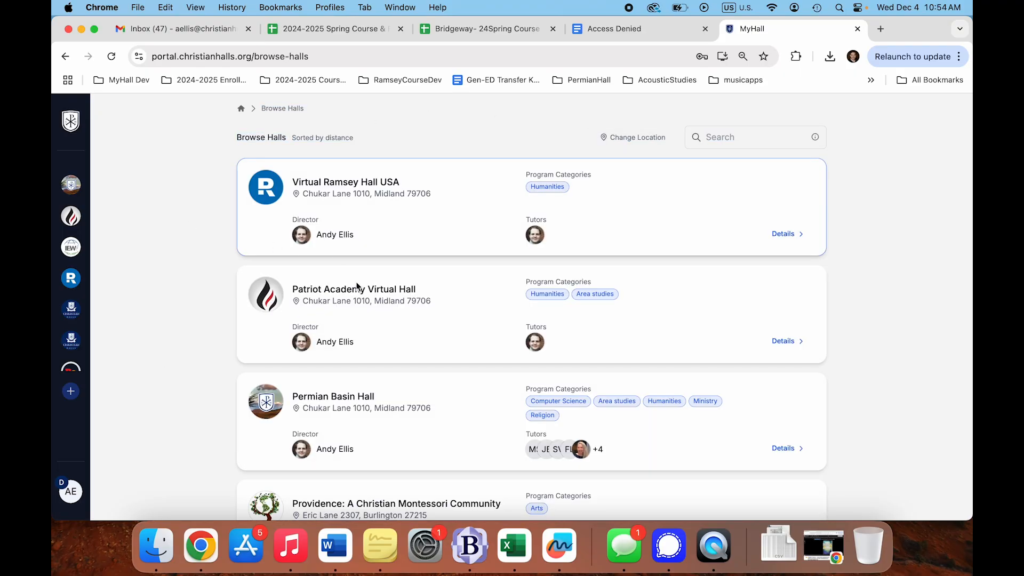
pyautogui.click(783, 448)
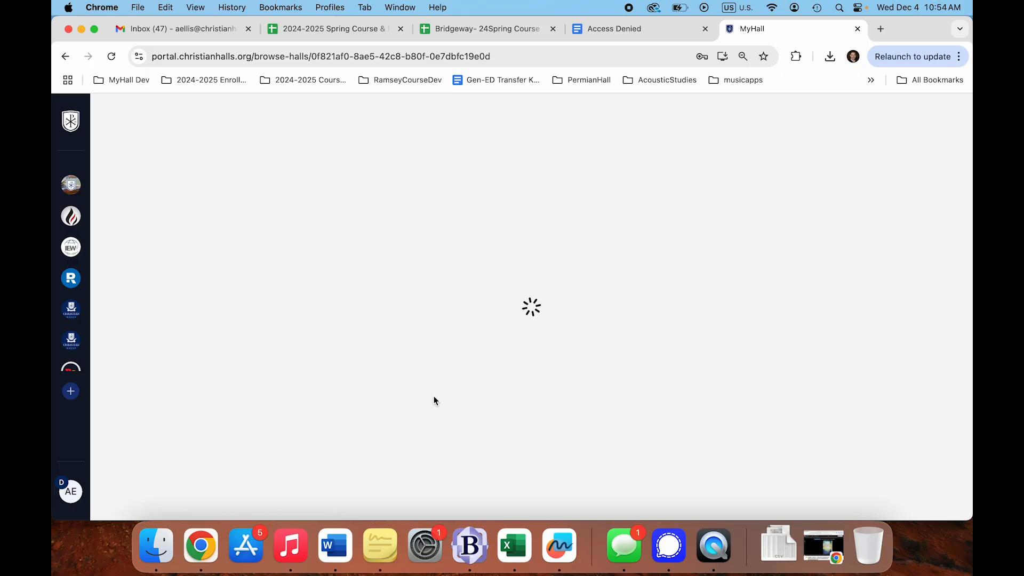
pyautogui.scroll(-15, 433, 396)
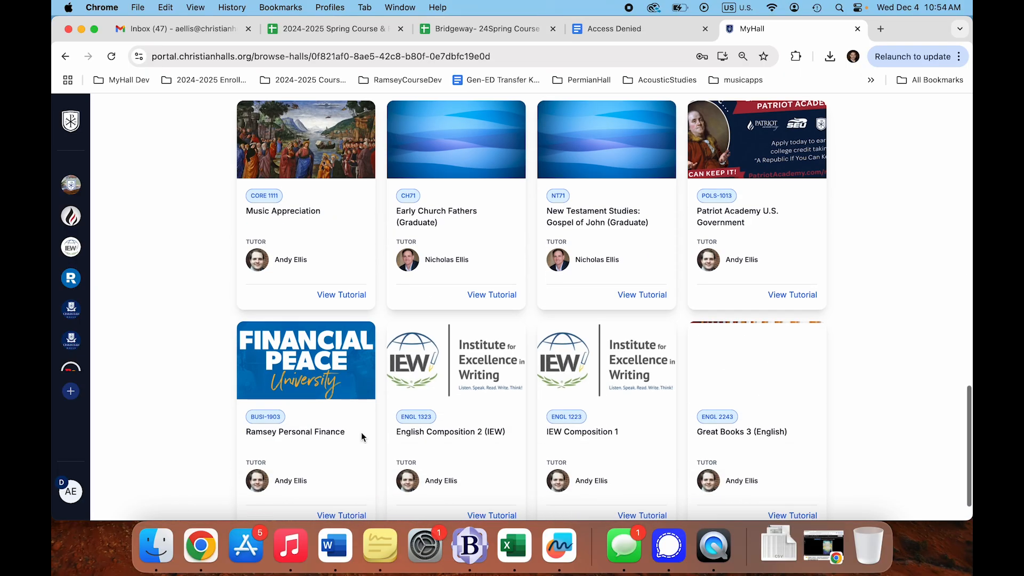
pyautogui.click(343, 294)
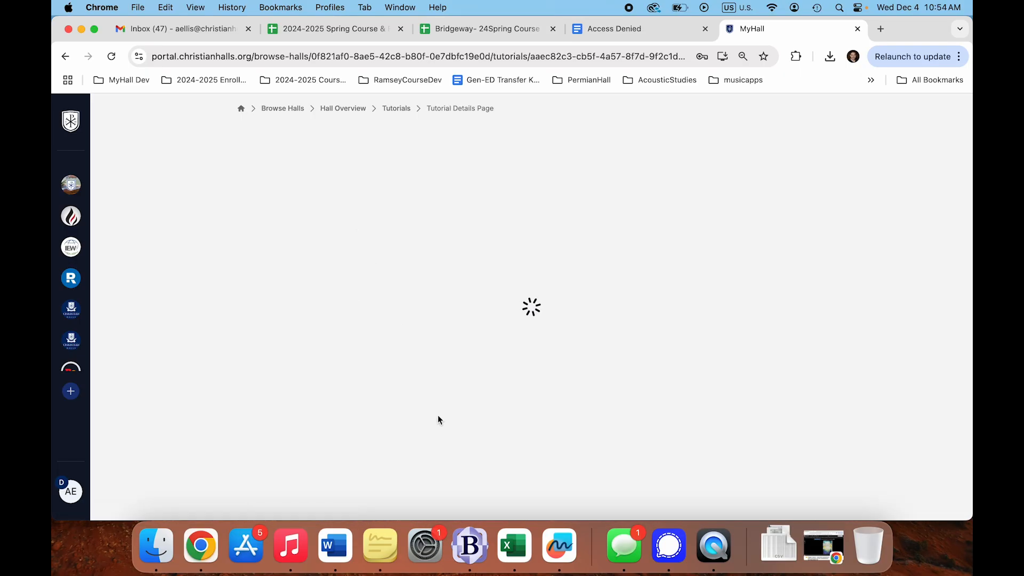
pyautogui.scroll(-5, 437, 415)
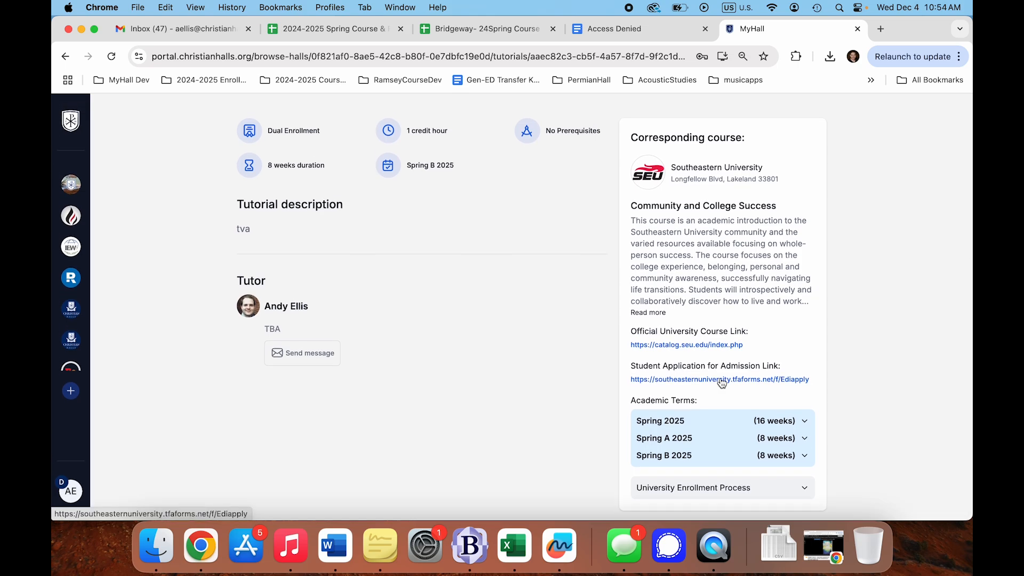
pyautogui.moveTo(630, 367); pyautogui.dragTo(821, 382)
pyautogui.click(794, 363)
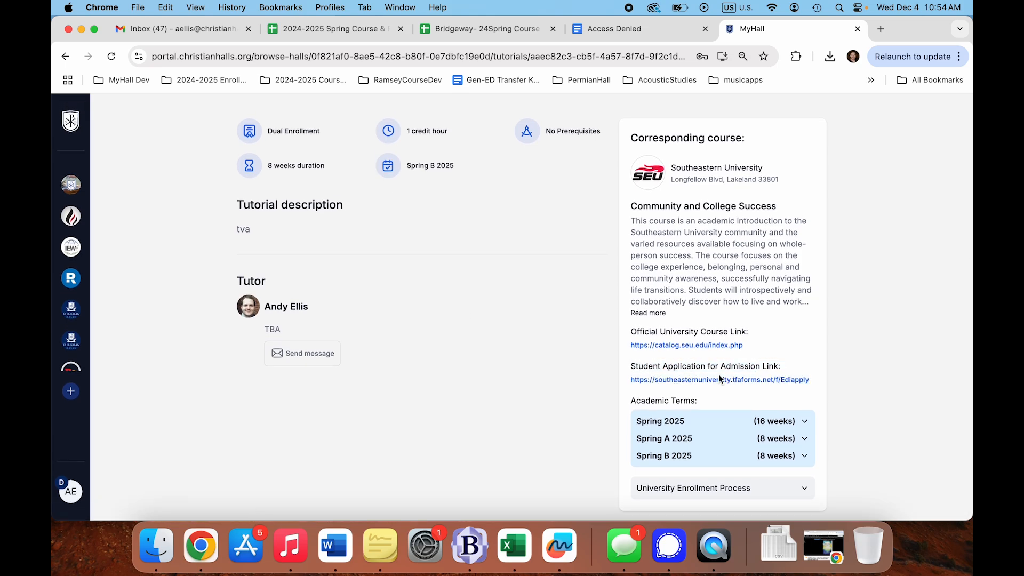
pyautogui.click(762, 381)
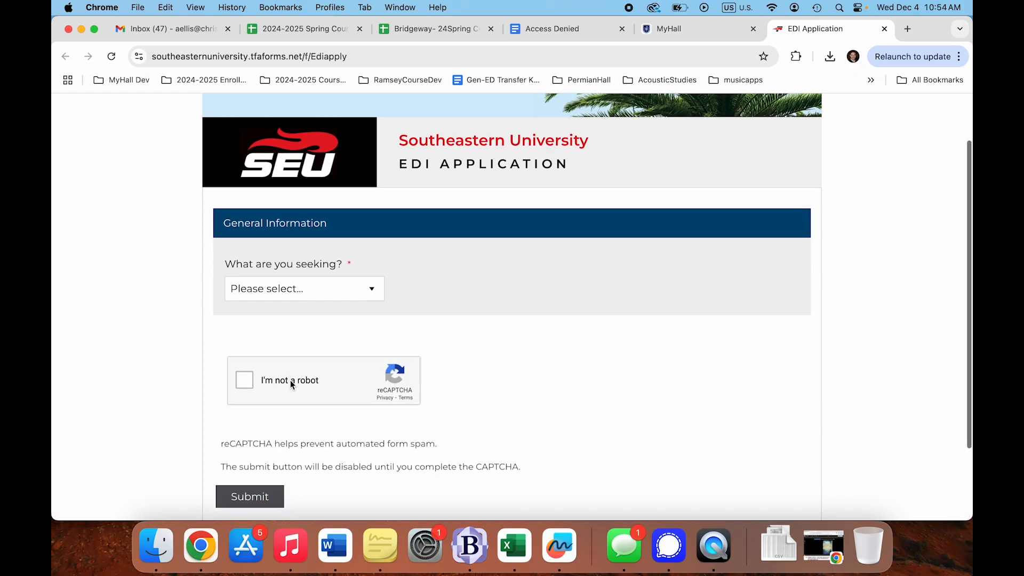
# - Scroll through the Southeastern University EDI Application form
pyautogui.scroll(-5, 283, 376)
pyautogui.scroll(8, 153, 332)
pyautogui.scroll(-1, 169, 275)
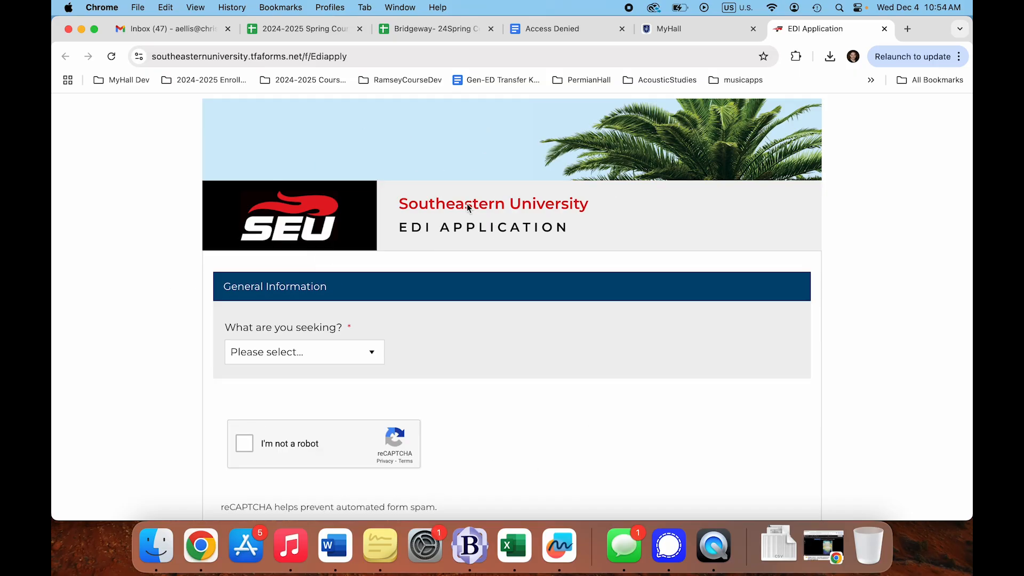
# - Return to the Bridgeway spreadsheet and select the SEU ID cells from G3 down
pyautogui.click(574, 35)
pyautogui.click(449, 31)
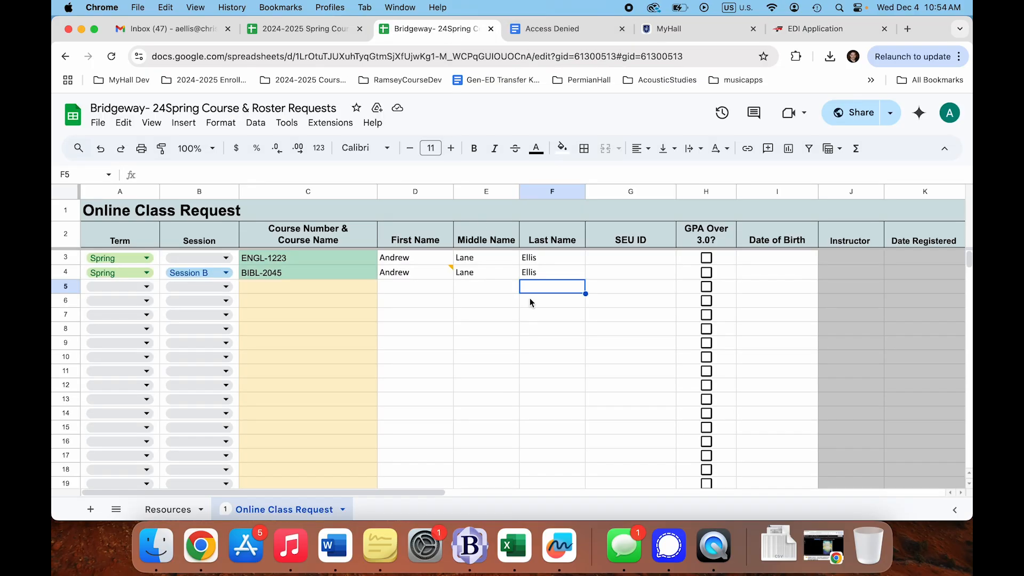
pyautogui.click(627, 291)
pyautogui.moveTo(625, 259); pyautogui.dragTo(635, 405)
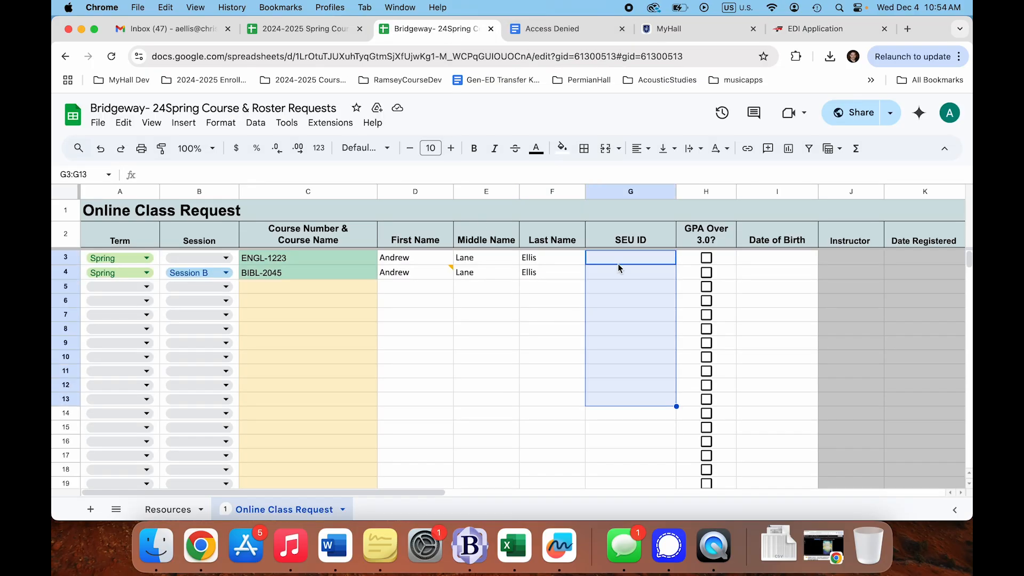